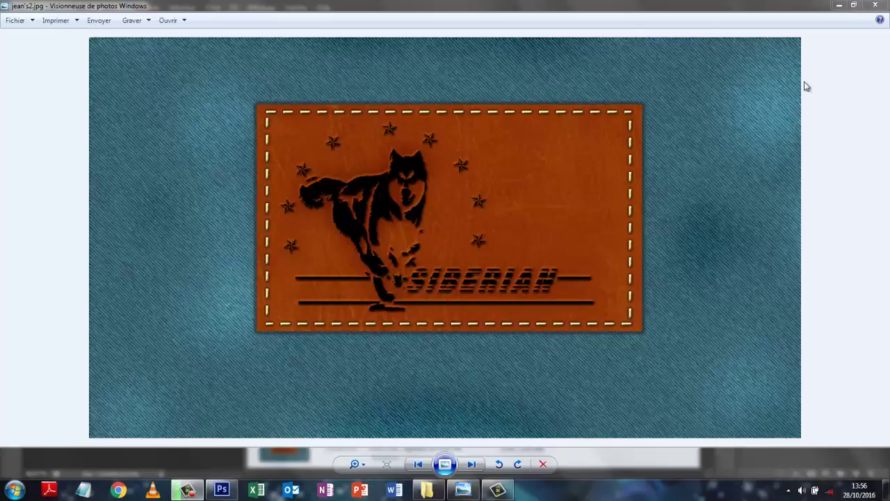
# - Examine the 34.leather-texture.jpg image from the jeans folder in the photo viewer, after closing the jean's2.jpg preview
pyautogui.click(876, 6)
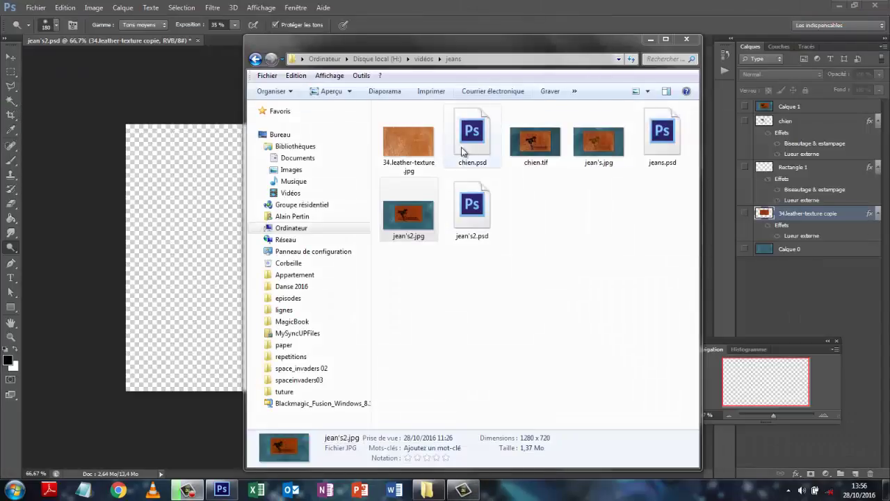
pyautogui.doubleClick(418, 151)
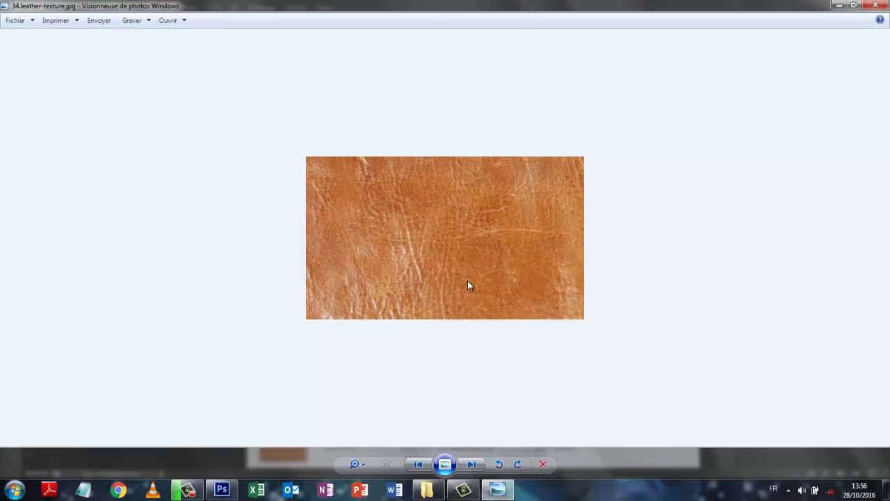
pyautogui.click(874, 6)
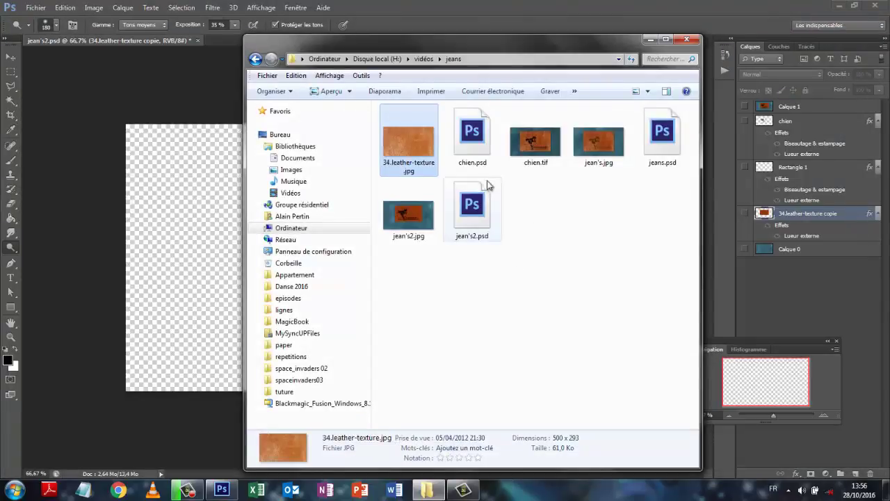
# - Open chien.psd in Photoshop to examine the Siberian dog logo artwork
pyautogui.click(470, 146)
pyautogui.doubleClick(470, 146)
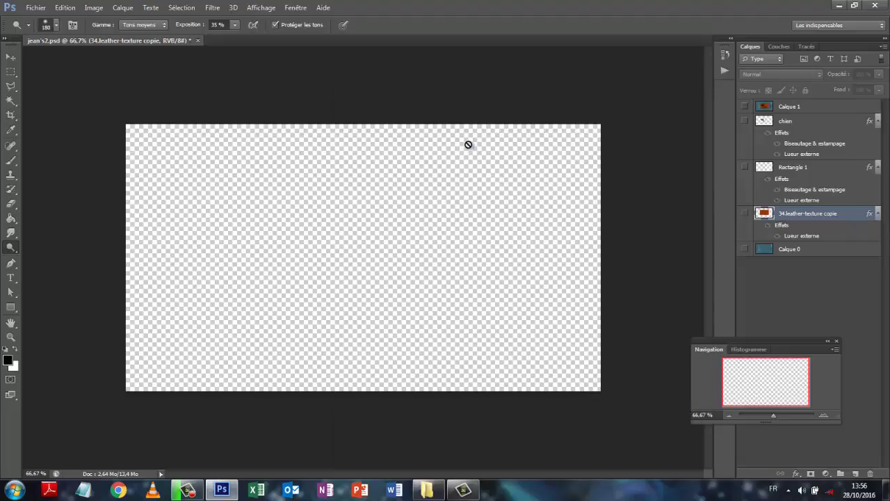
pyautogui.click(11, 56)
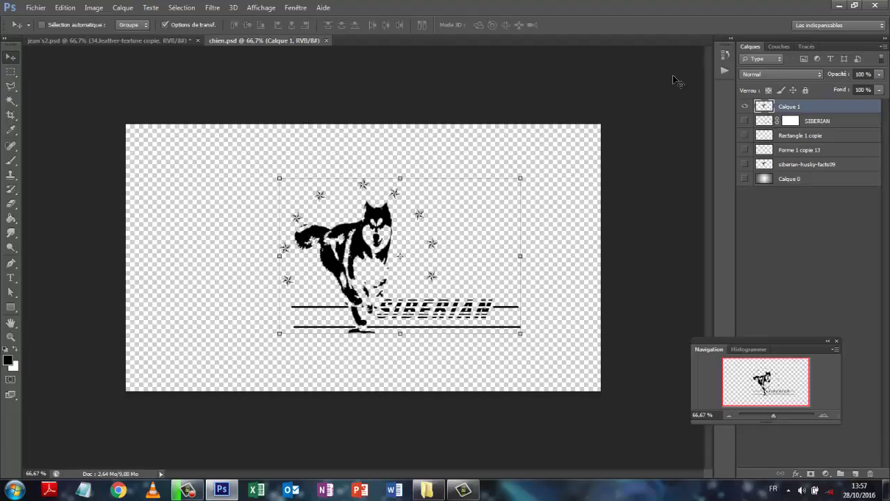
# - Quit Photoshop without saving the changes to jean's2.psd and relaunch it with an empty workspace
pyautogui.click(875, 5)
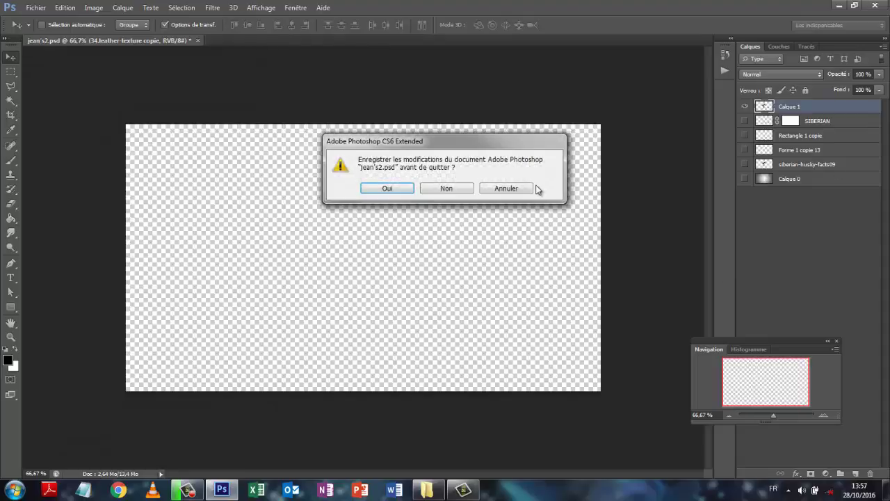
pyautogui.click(440, 190)
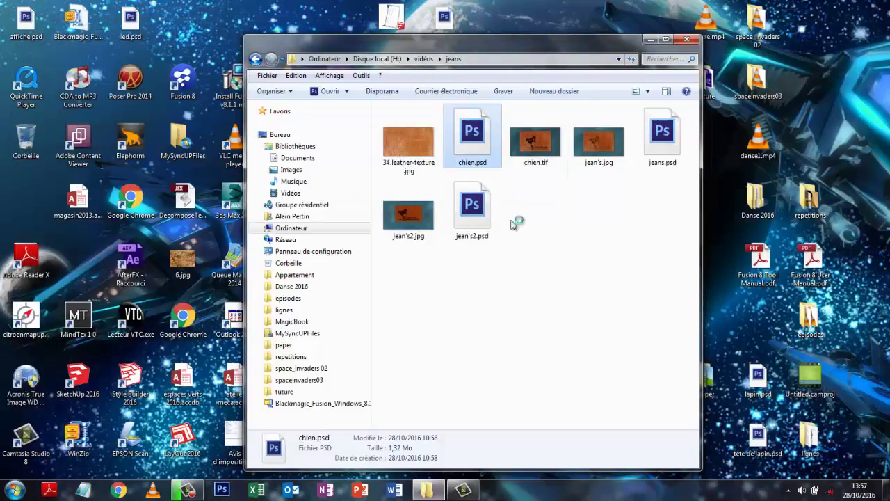
pyautogui.press('Return')
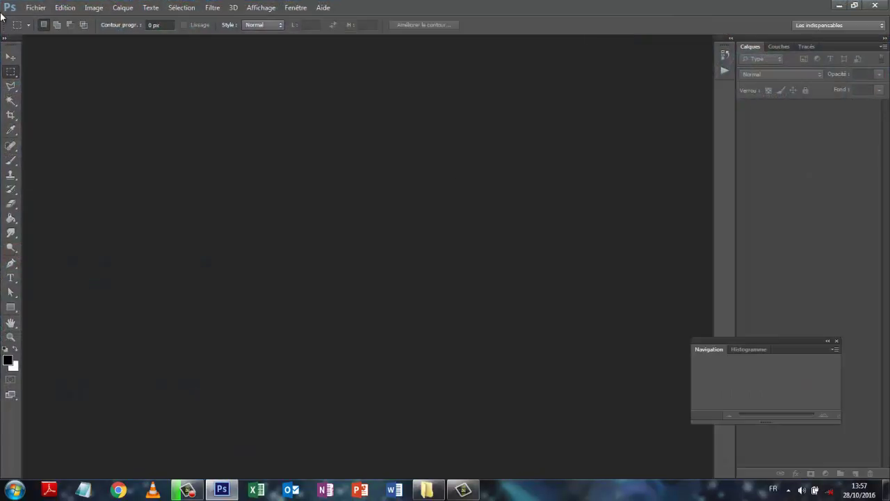
# - Create a 1280 x 720 pixel, 72 ppi RGB document with a white background and convert the background into the regular layer Calque 0
pyautogui.click(36, 8)
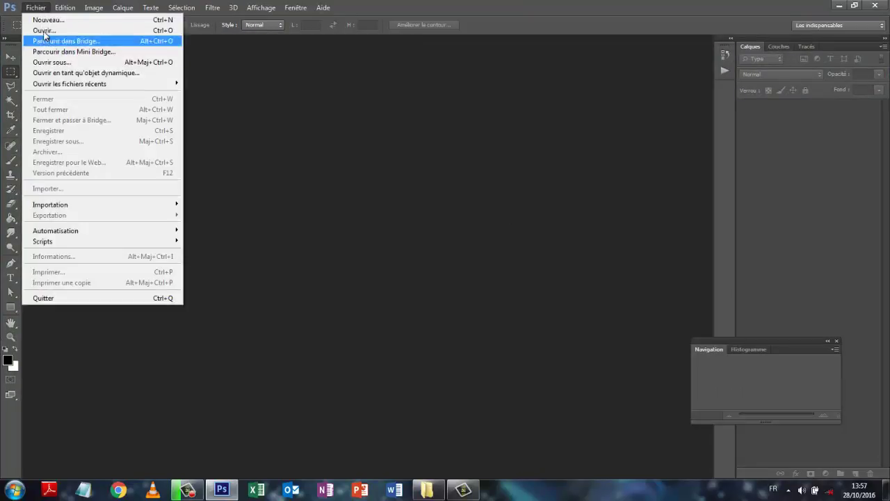
pyautogui.click(46, 20)
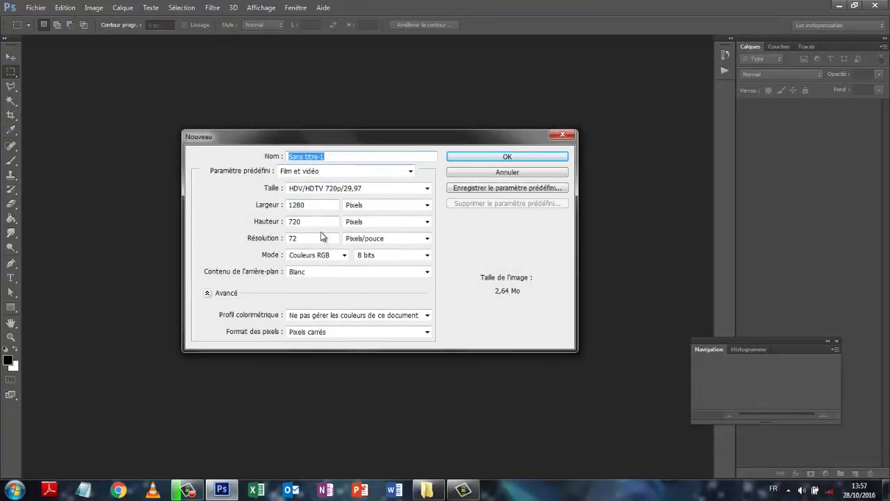
pyautogui.click(507, 156)
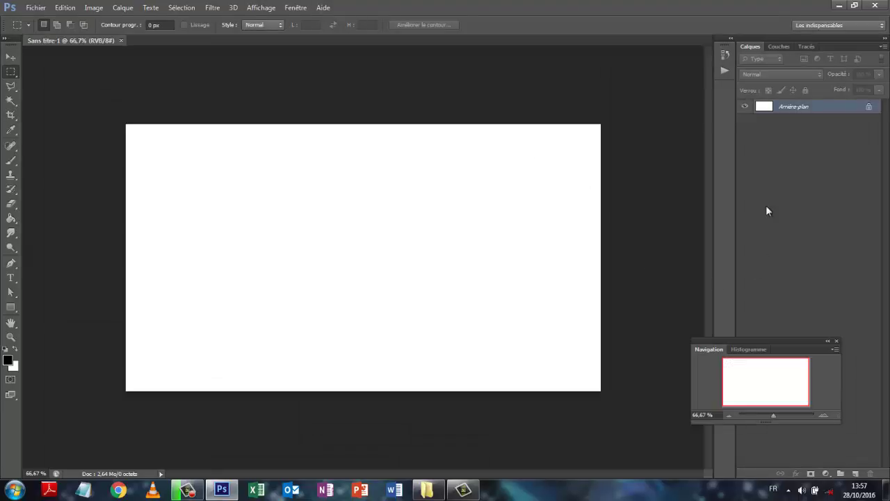
pyautogui.doubleClick(839, 111)
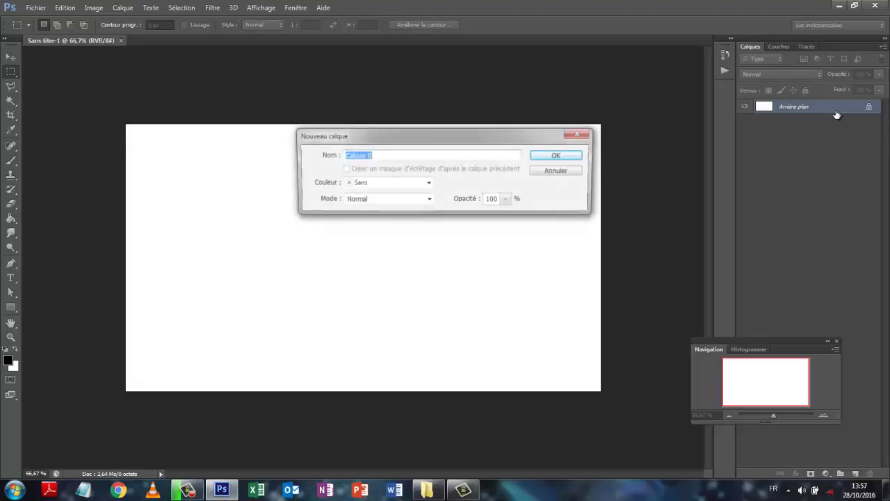
pyautogui.click(566, 158)
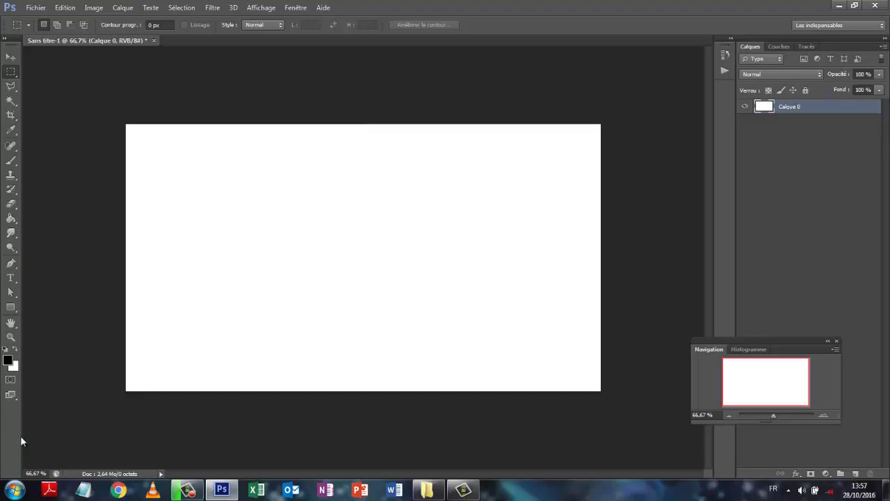
# - Set the foreground colour to light blue #7caec0
pyautogui.click(7, 361)
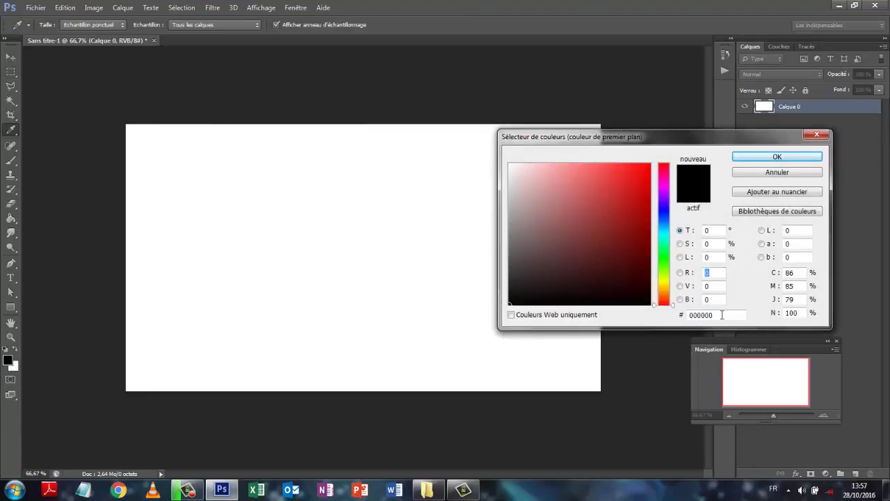
pyautogui.moveTo(722, 314); pyautogui.dragTo(680, 313)
pyautogui.write('7')
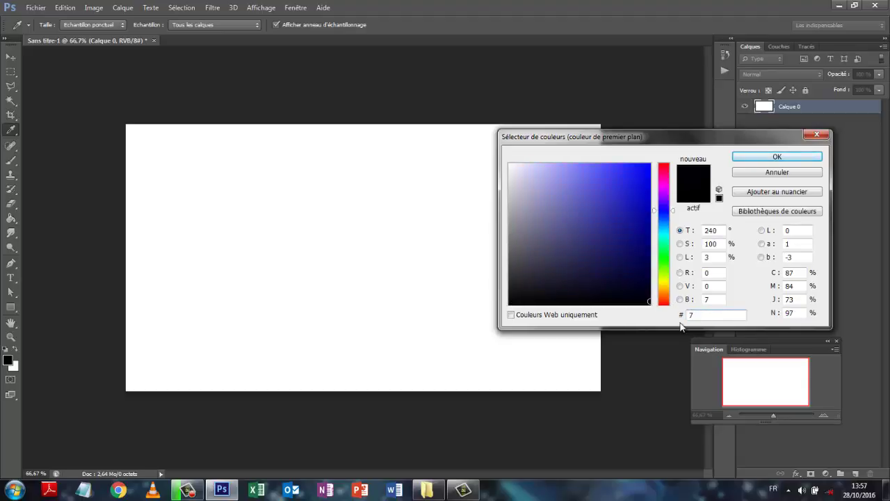
pyautogui.write('c')
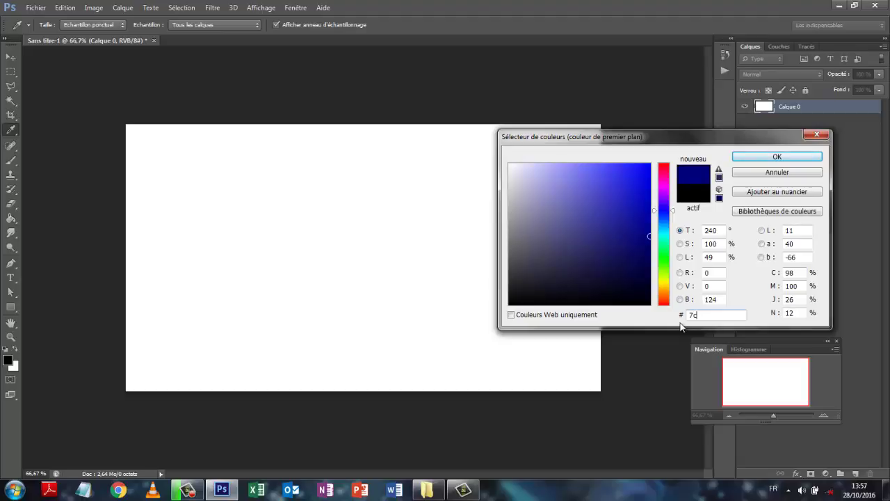
pyautogui.write('aed')
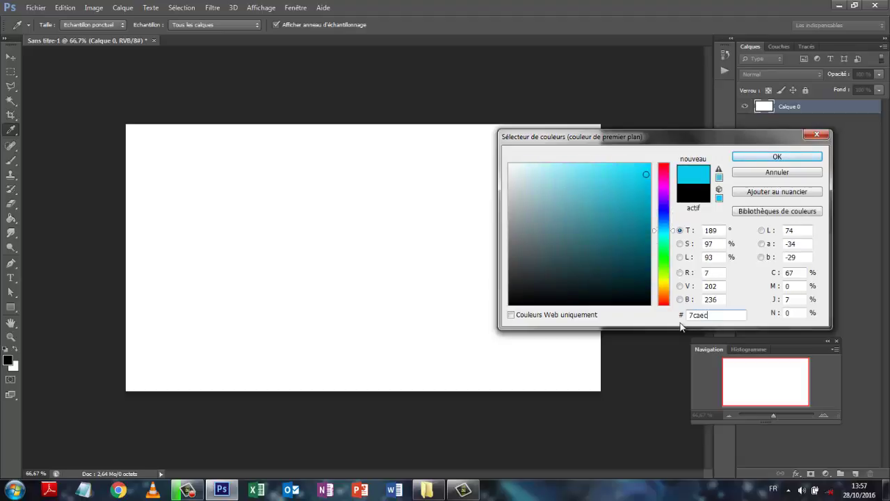
pyautogui.write('0')
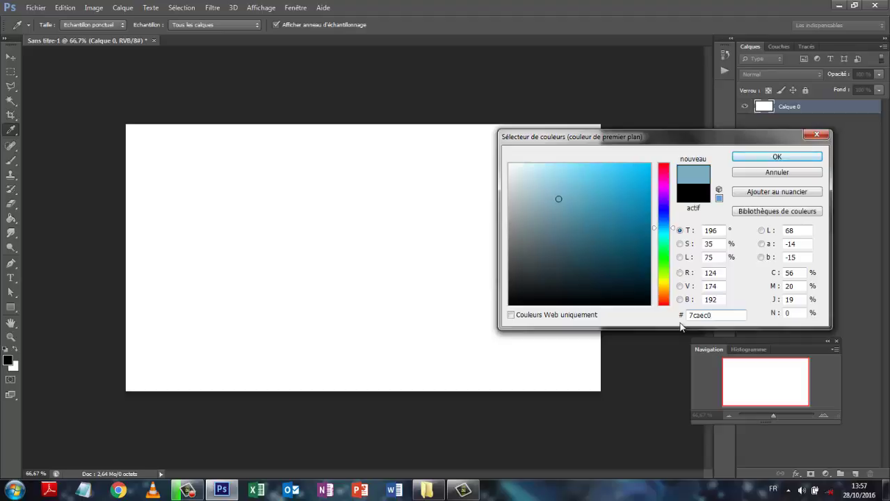
pyautogui.click(770, 158)
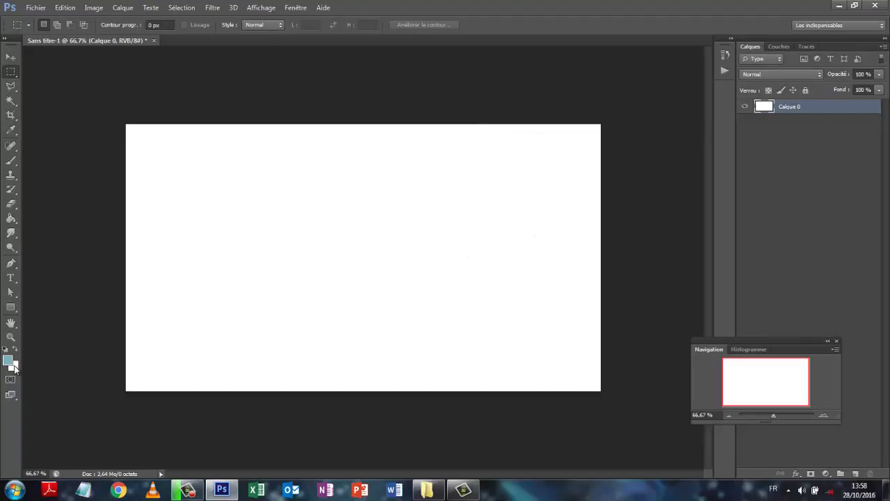
# - Set the background colour to dark blue #194150
pyautogui.click(14, 365)
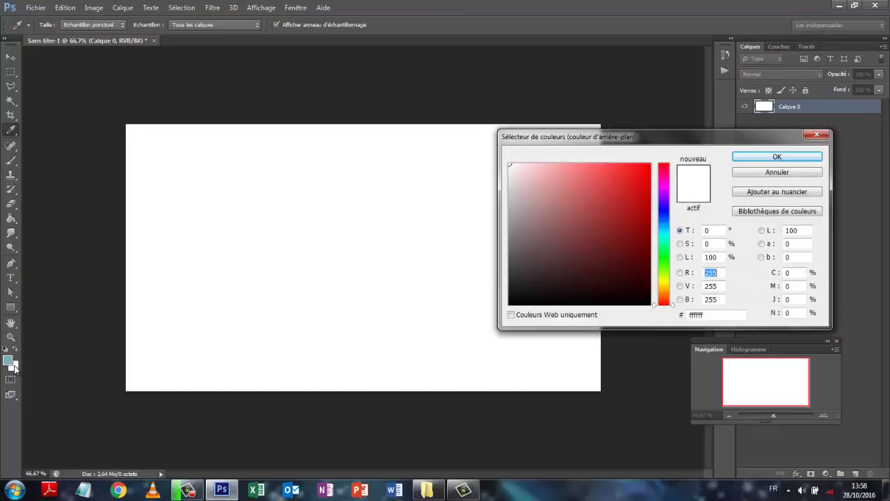
pyautogui.click(708, 314)
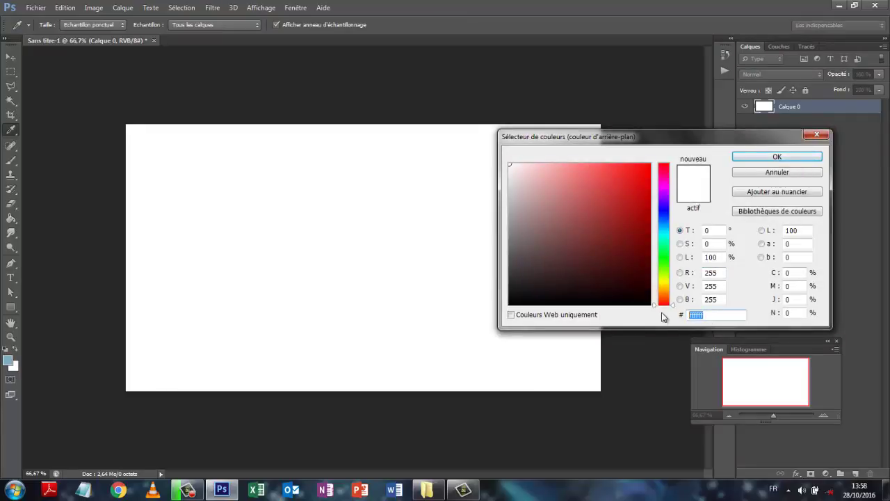
pyautogui.write('194150')
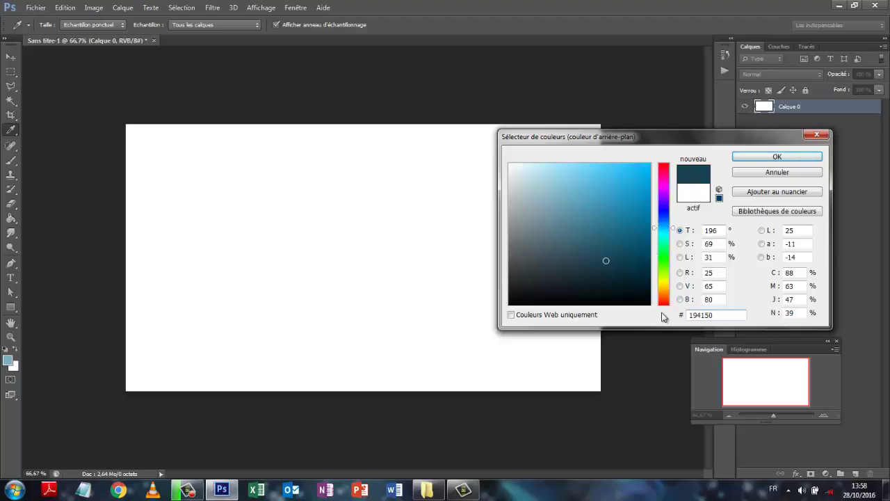
pyautogui.press('Return')
pyautogui.press('m')
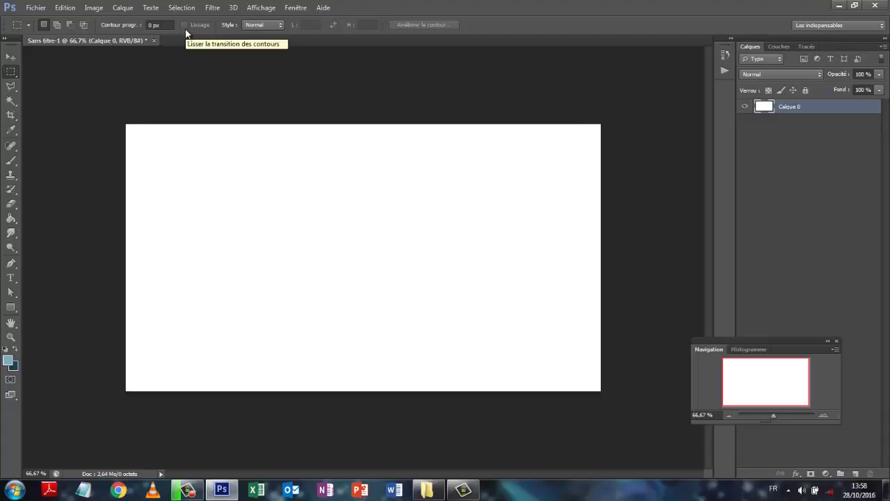
# - Apply the Trame de demi-teintes sketch filter to Calque 0 with Taille 1, Contraste 0 and Type Point
pyautogui.click(215, 9)
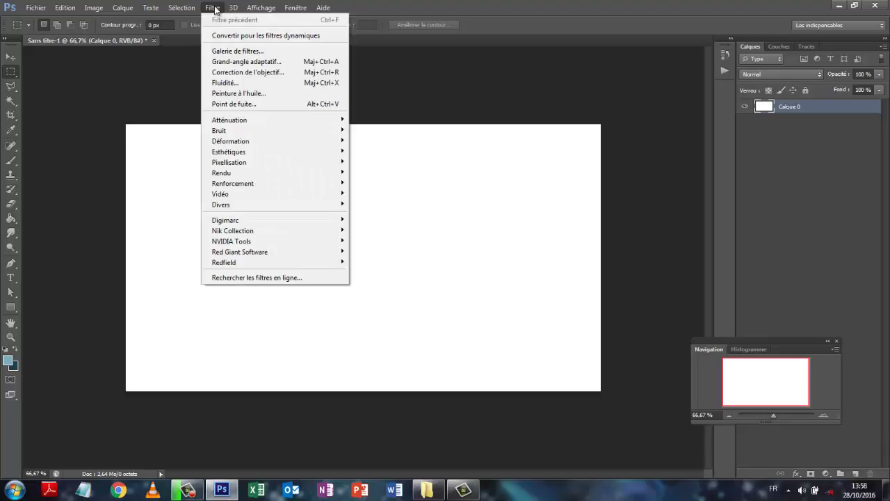
pyautogui.click(229, 51)
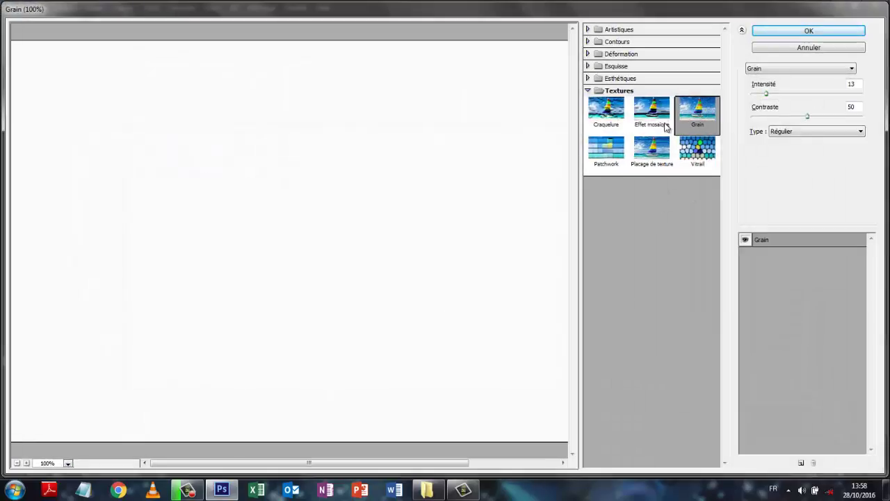
pyautogui.click(616, 66)
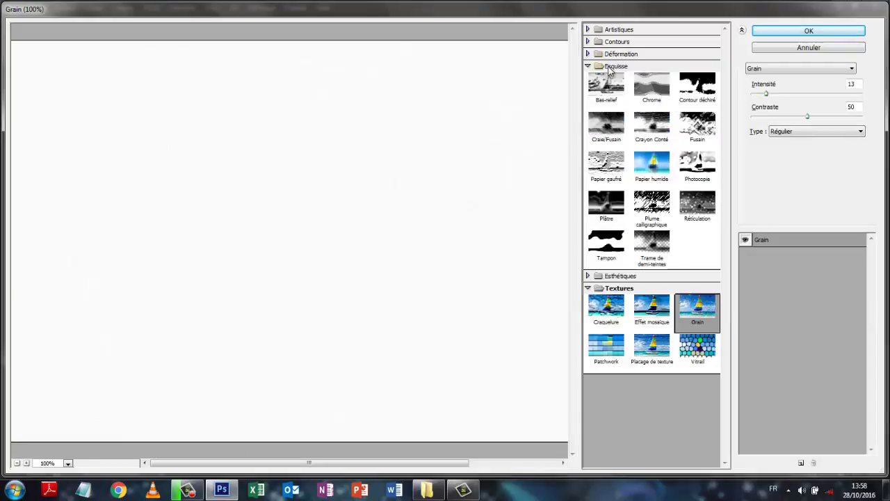
pyautogui.click(651, 243)
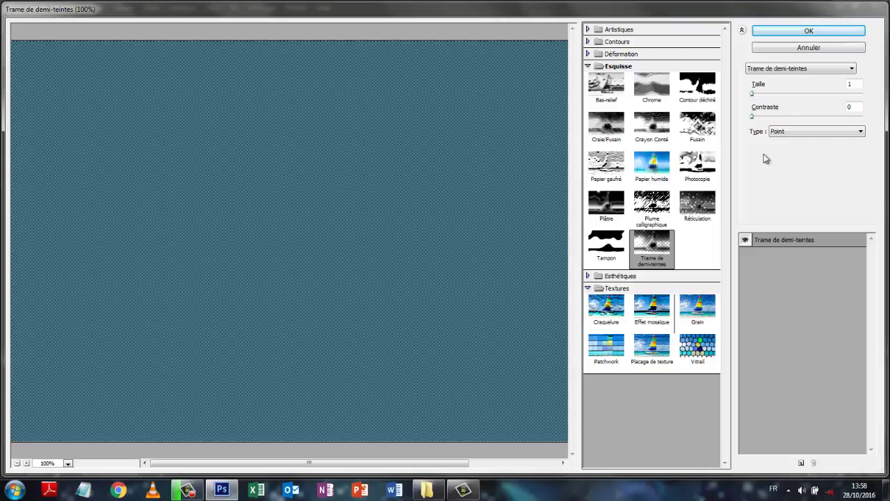
pyautogui.click(807, 31)
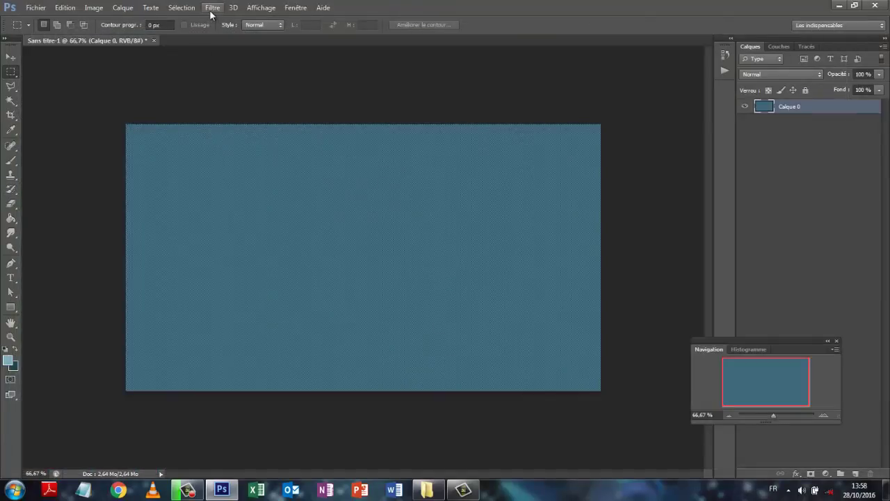
# - Apply the Etalement artistic filter to Calque 0 with Longueur 2, Zone claire 12 and Intensité 10
pyautogui.click(211, 9)
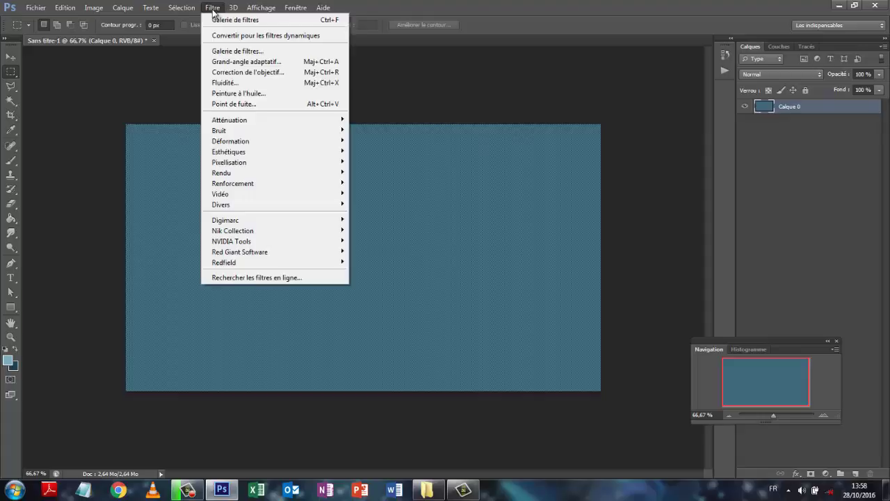
pyautogui.click(226, 51)
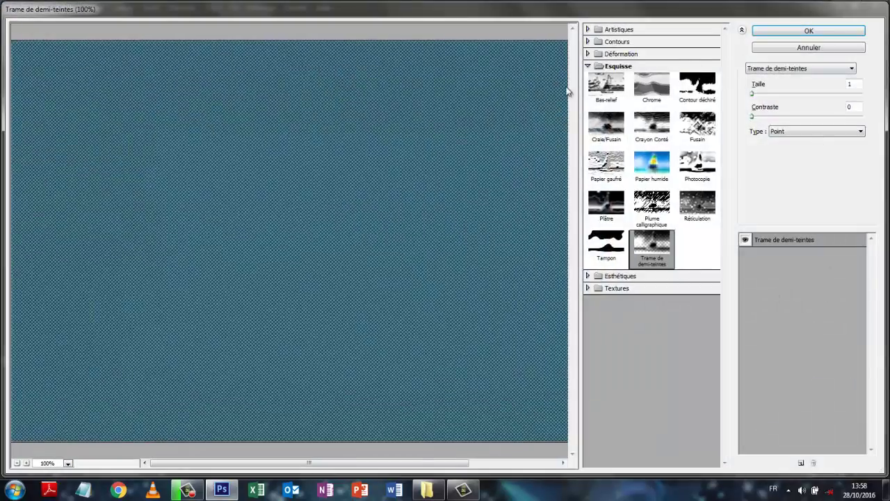
pyautogui.click(588, 67)
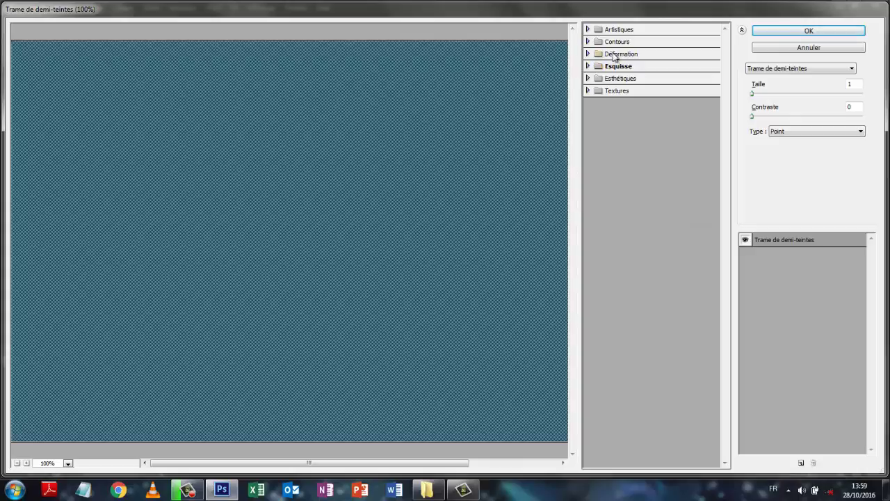
pyautogui.click(617, 30)
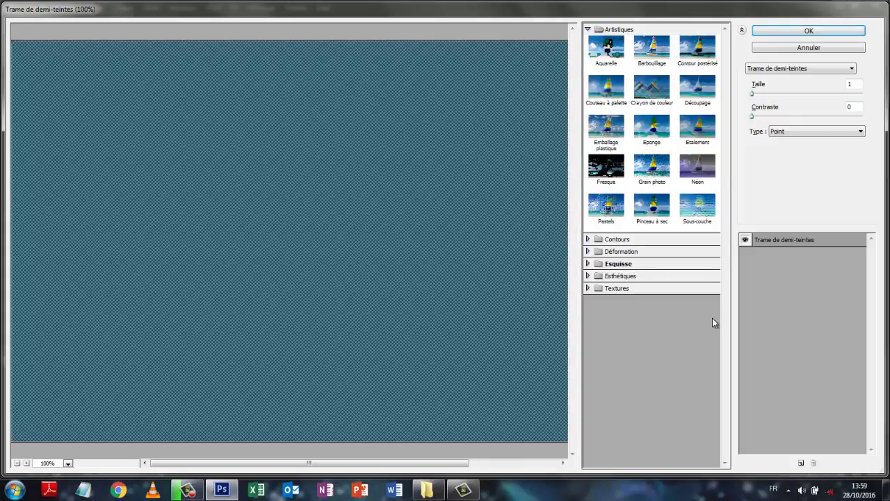
pyautogui.click(699, 129)
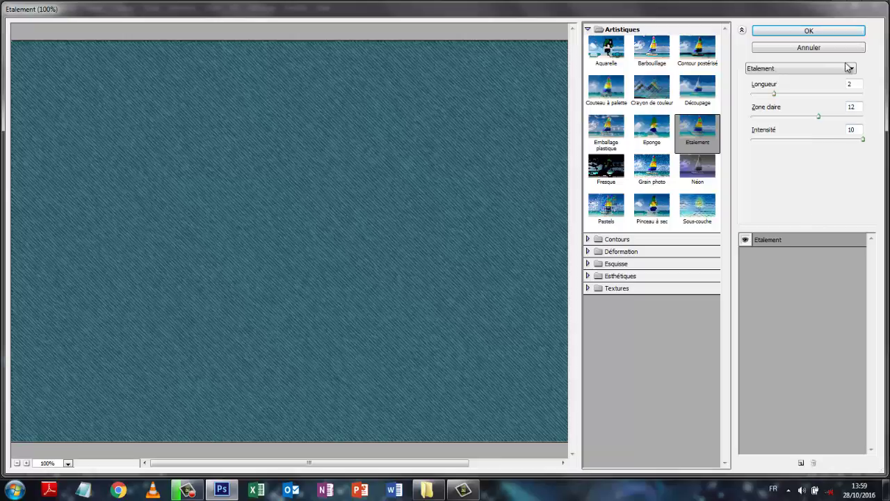
pyautogui.click(807, 31)
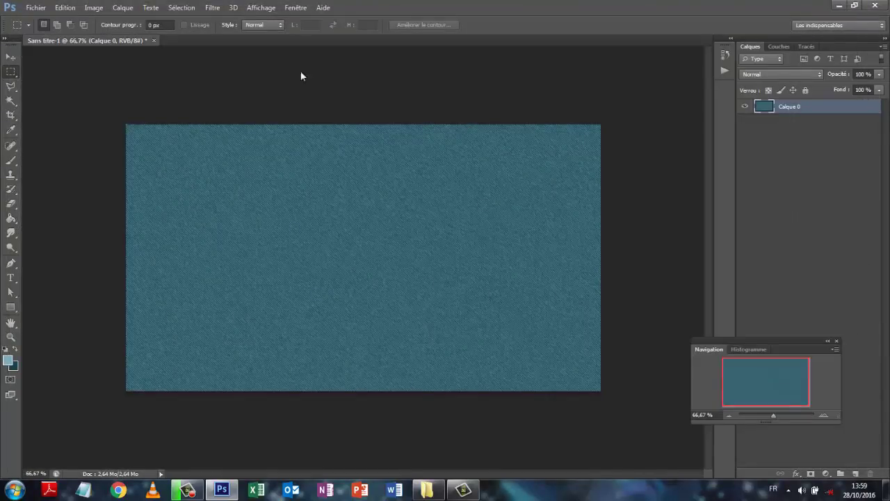
# - Apply the Grain texture filter to Calque 0 with Intensité 13, Contraste 50 and Type Régulier
pyautogui.click(213, 9)
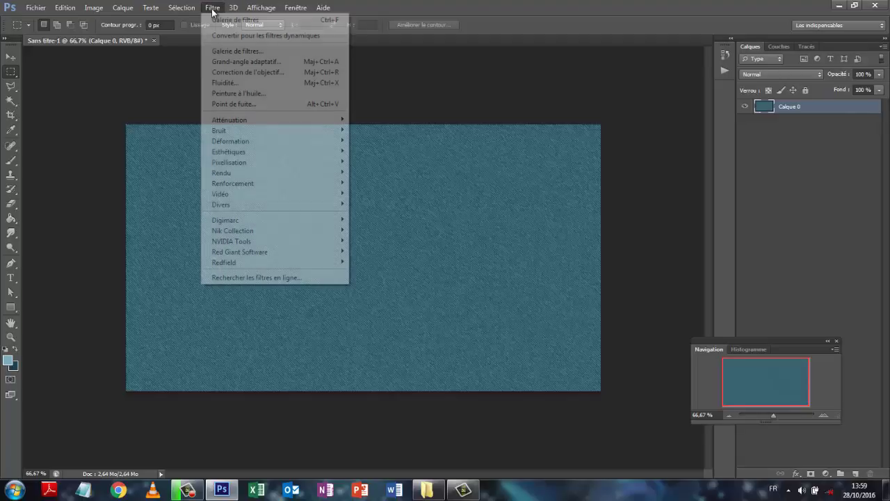
pyautogui.click(283, 51)
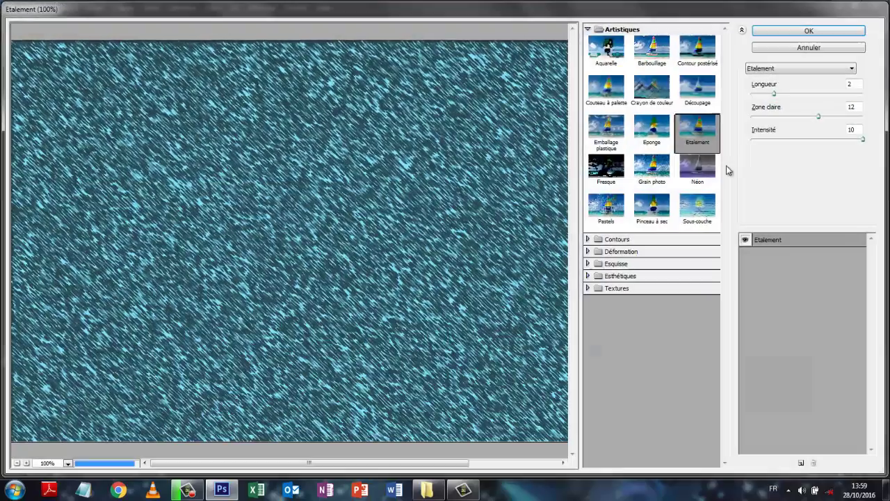
pyautogui.click(596, 289)
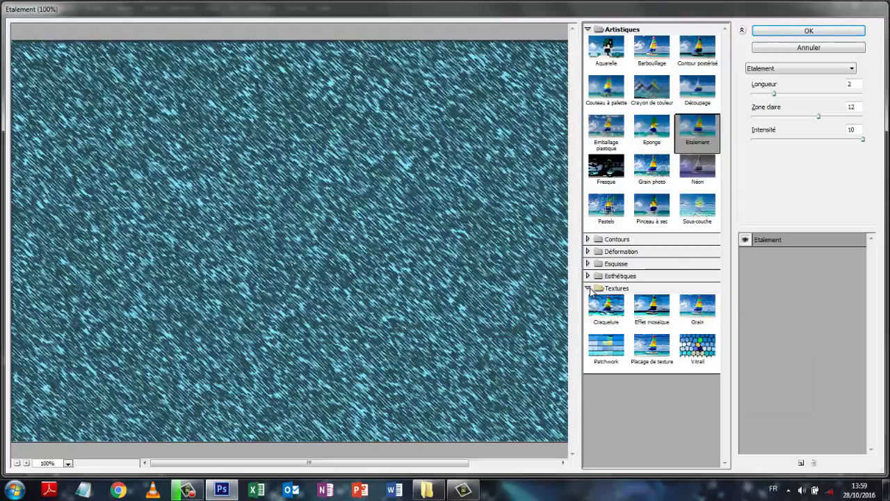
pyautogui.click(697, 315)
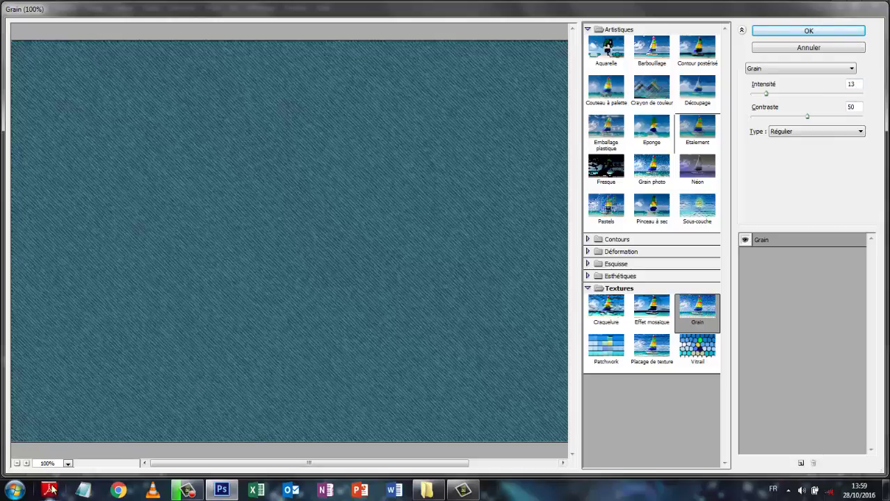
pyautogui.click(26, 464)
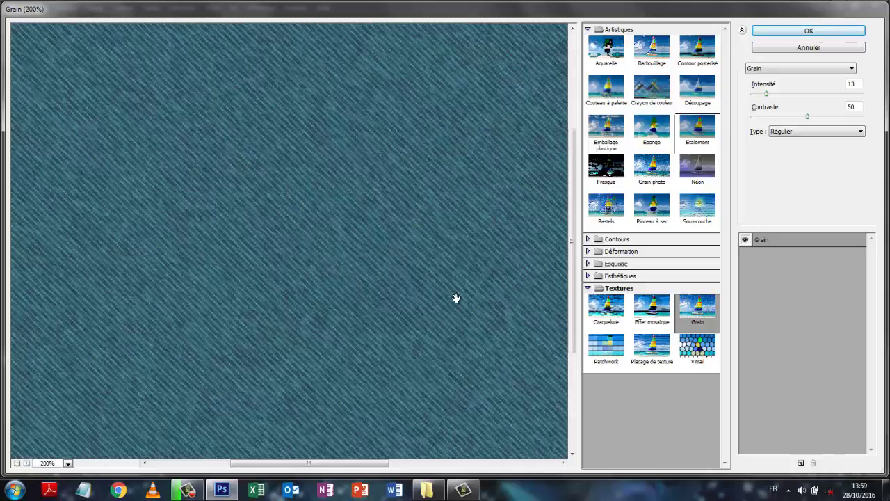
pyautogui.click(811, 32)
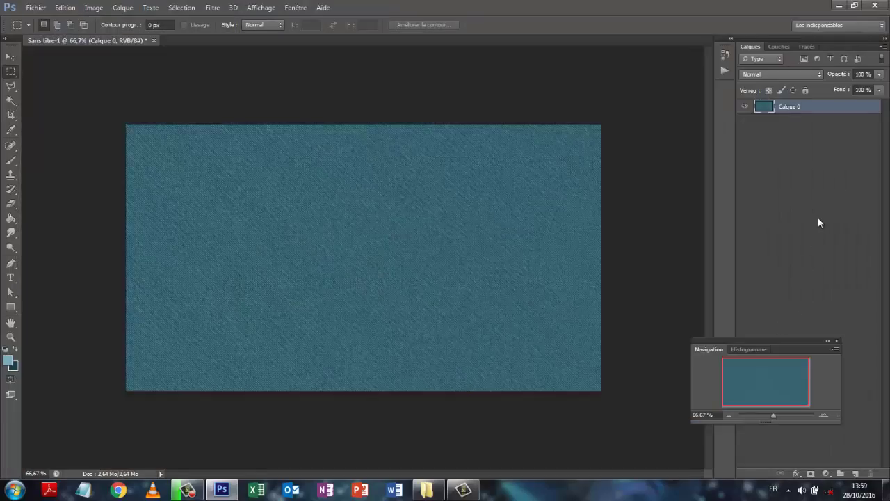
# - Set the Rectangle tool's fill to the leather orange-brown #b25810
pyautogui.click(11, 308)
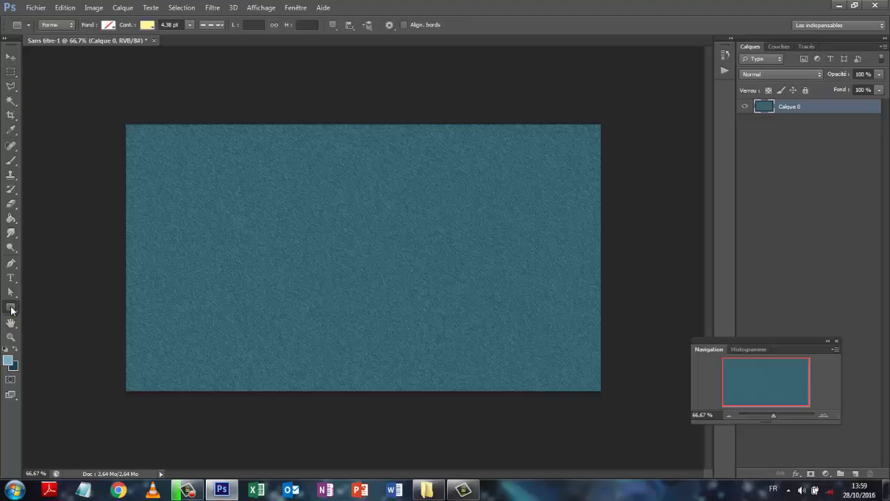
pyautogui.click(109, 26)
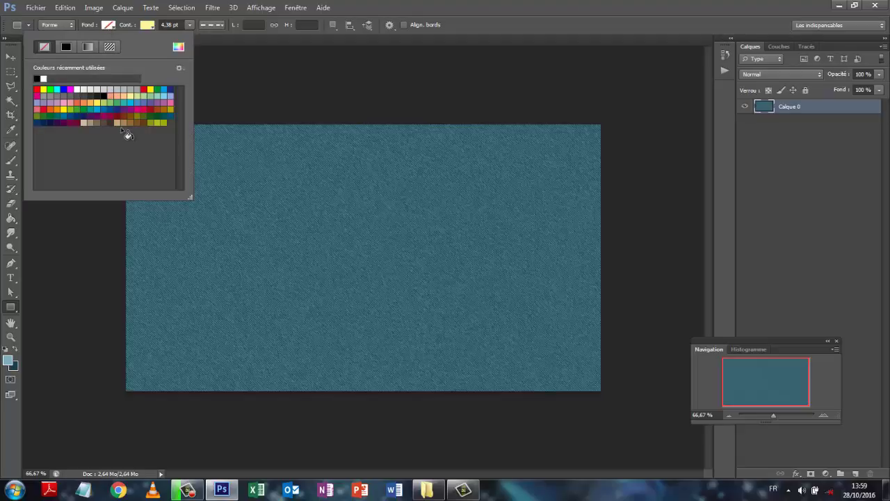
pyautogui.click(178, 48)
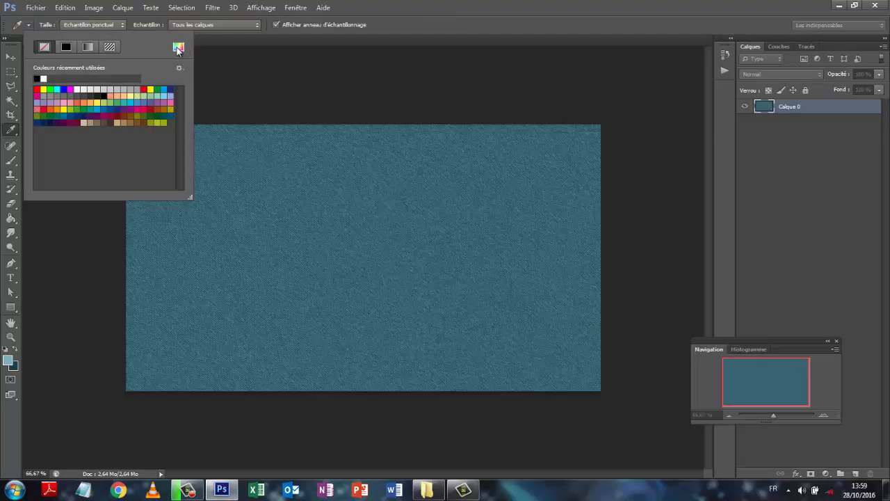
pyautogui.click(716, 315)
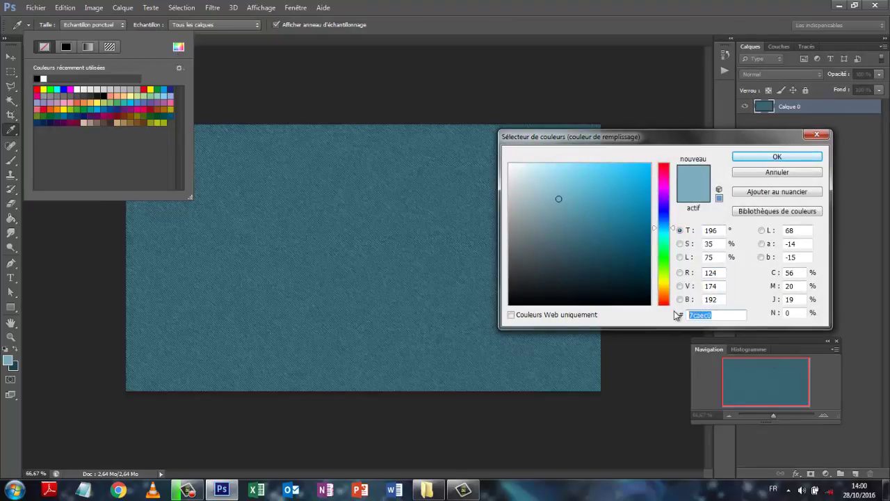
pyautogui.write('b2')
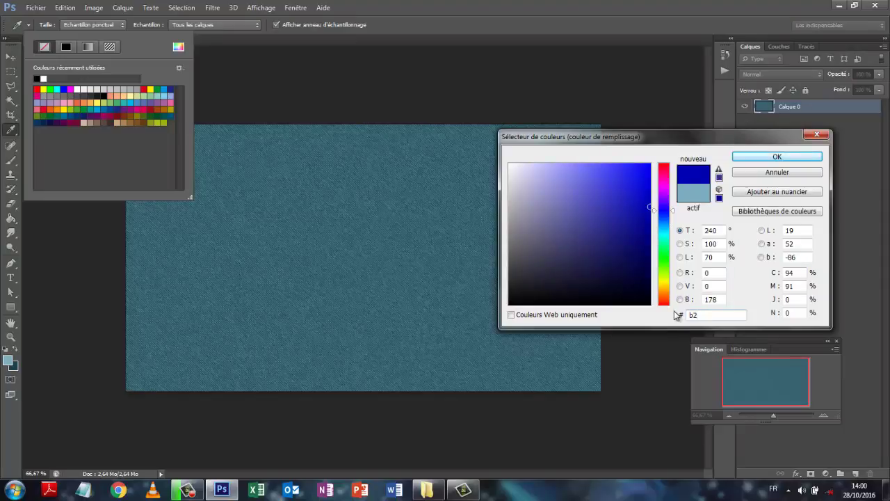
pyautogui.write('5810')
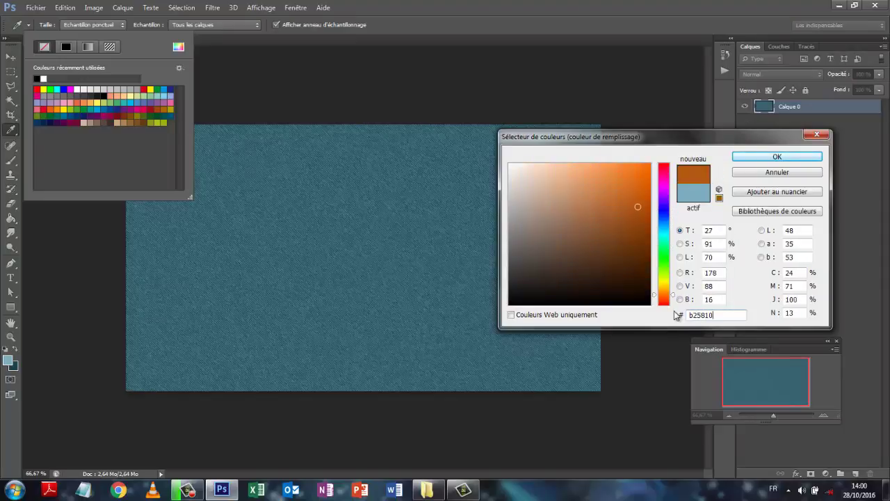
pyautogui.click(776, 157)
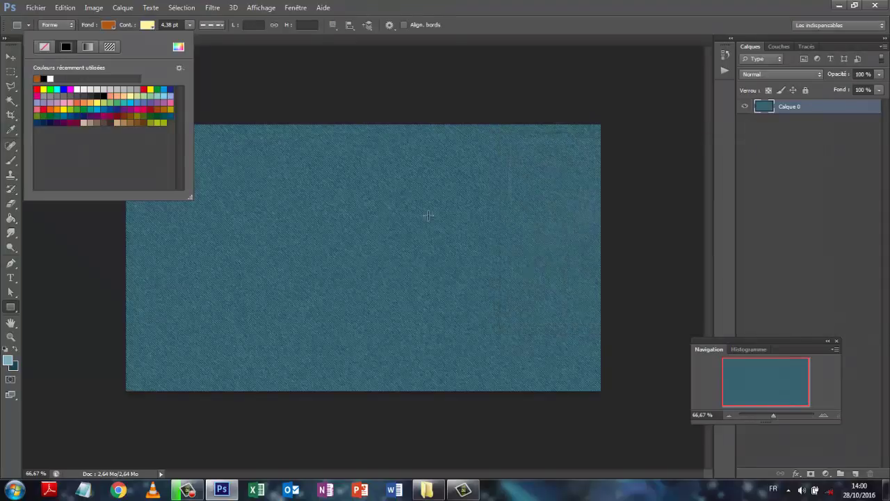
# - Draw a rectangle of about 768 × 469 px and move it to roughly the middle of the denim canvas
pyautogui.click(226, 167)
pyautogui.moveTo(226, 167); pyautogui.dragTo(358, 251)
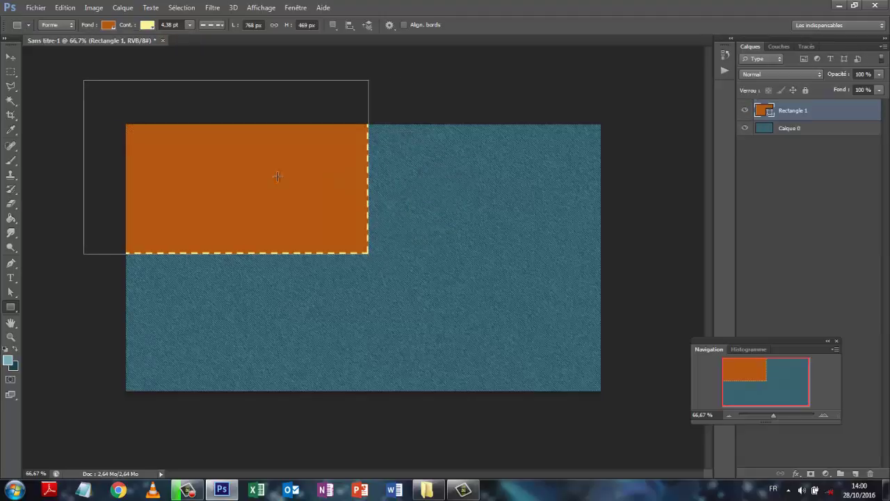
pyautogui.click(10, 56)
pyautogui.moveTo(244, 174); pyautogui.dragTo(376, 266)
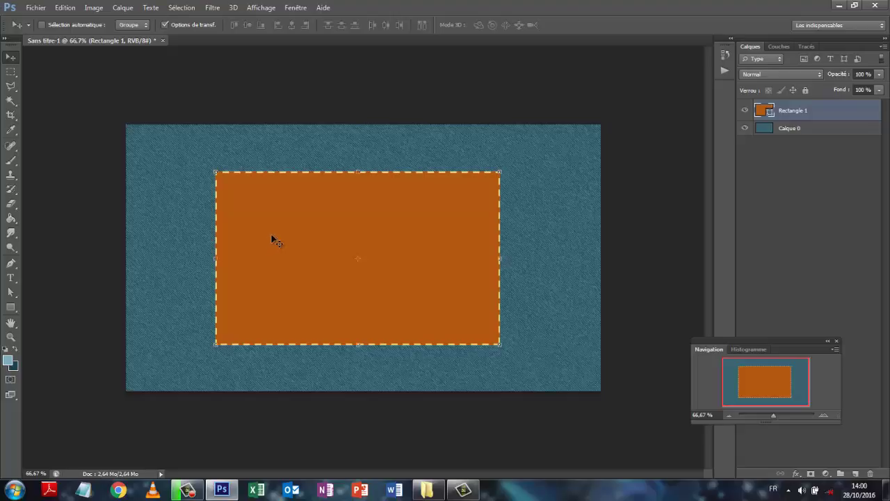
# - Remove the dashed outline from Rectangle 1 by setting its stroke to none, and deselect the layer
pyautogui.click(11, 307)
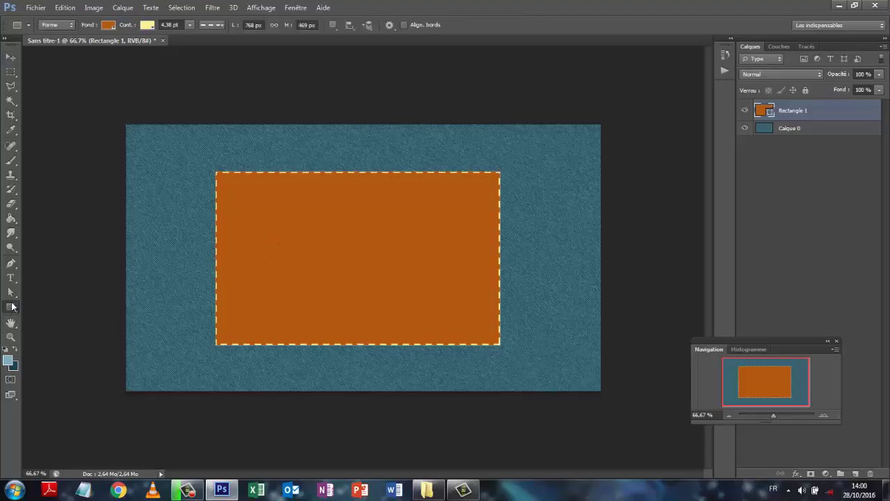
pyautogui.click(148, 25)
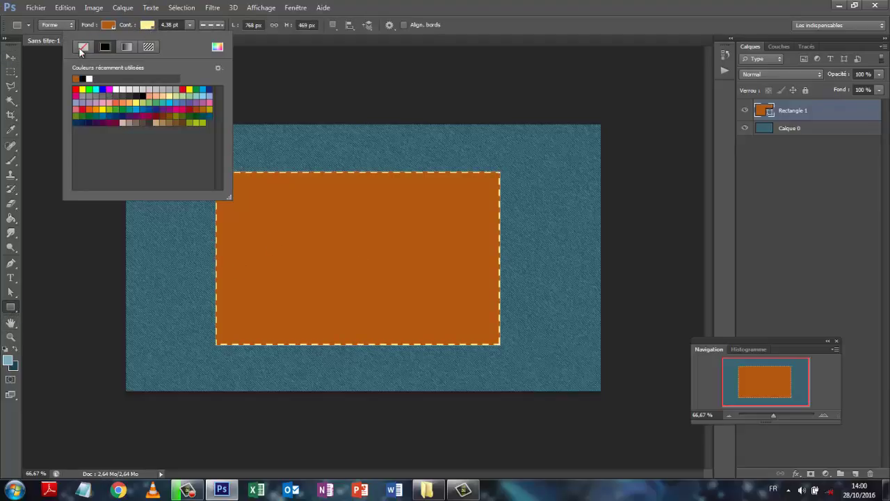
pyautogui.click(82, 48)
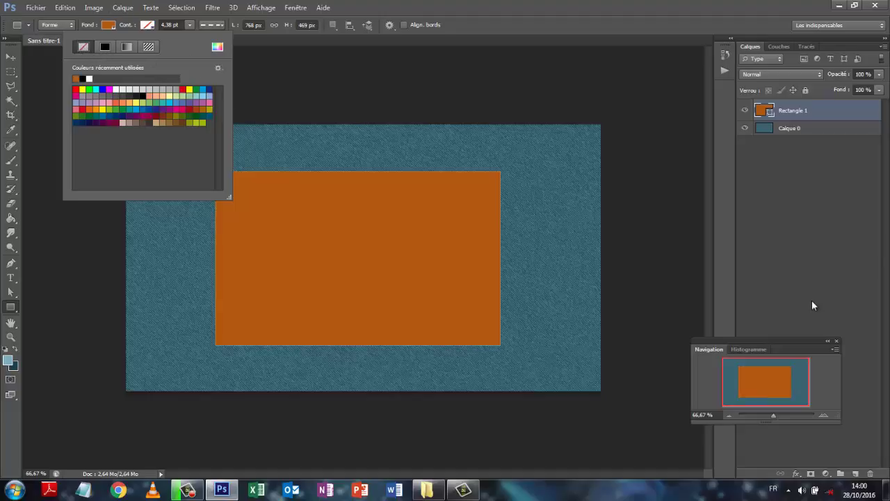
pyautogui.click(802, 278)
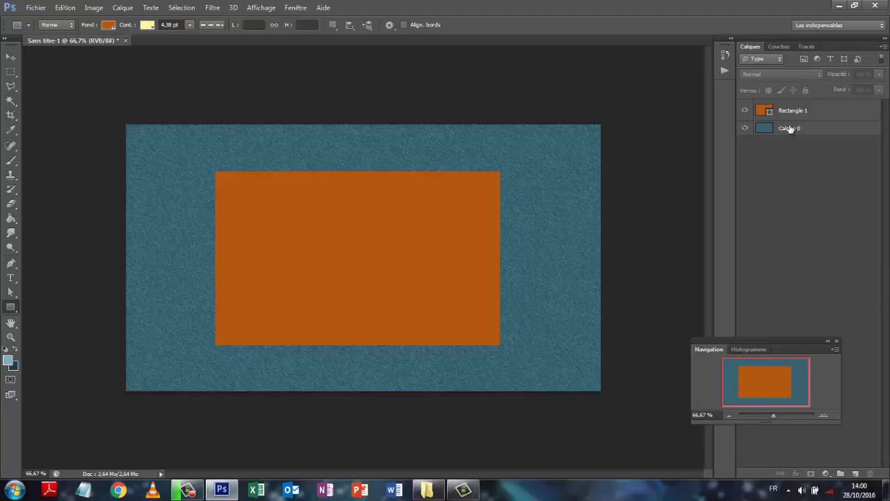
# - Duplicate the Rectangle 1 layer and set the copy's fill to none
pyautogui.moveTo(791, 115); pyautogui.dragTo(856, 473)
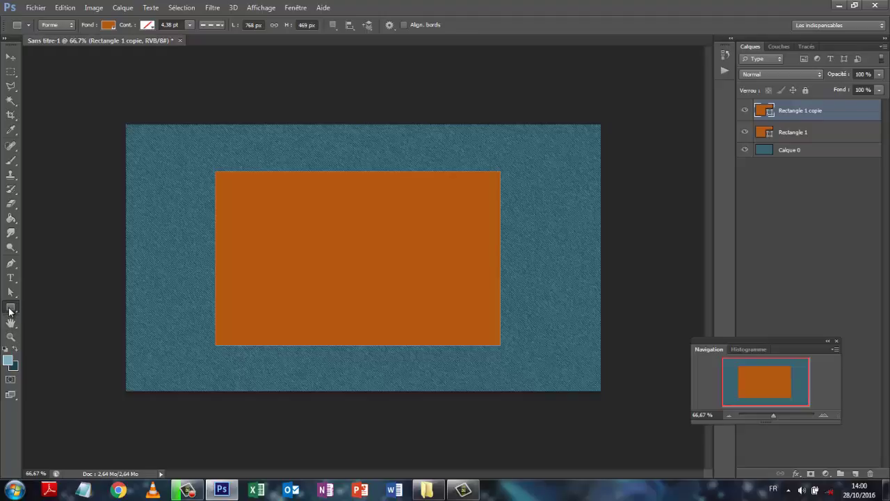
pyautogui.click(112, 26)
pyautogui.click(44, 47)
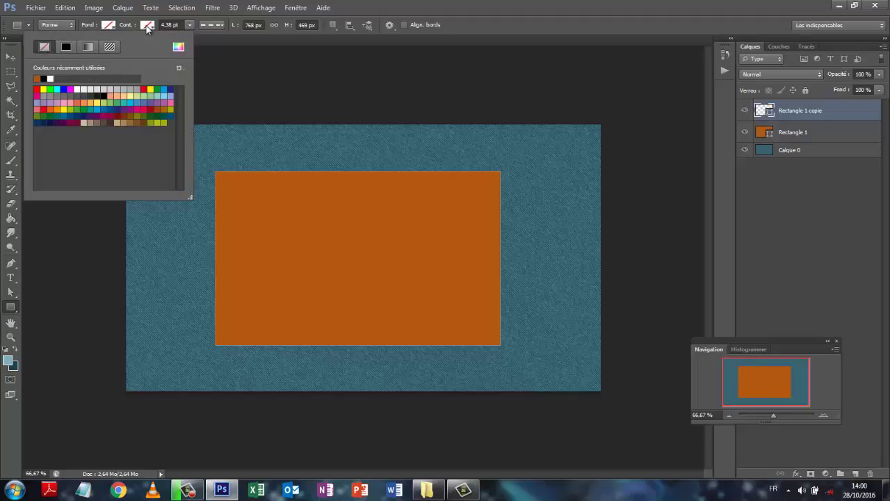
pyautogui.click(90, 103)
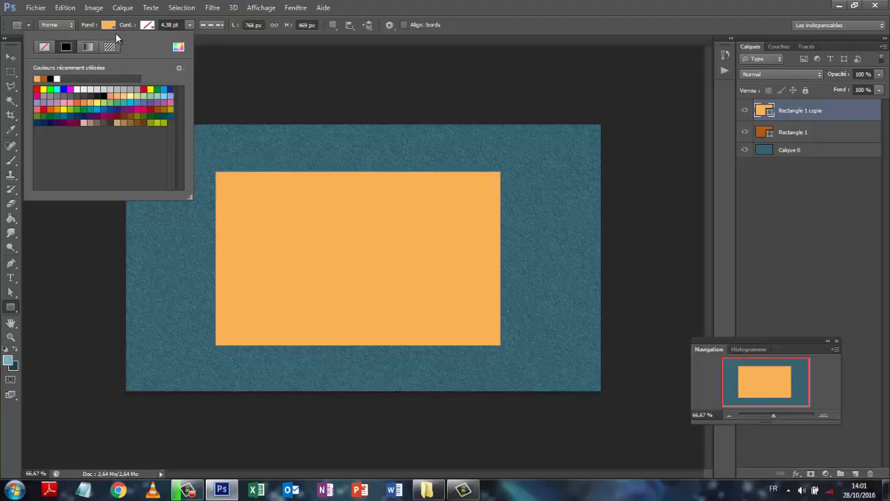
pyautogui.click(44, 47)
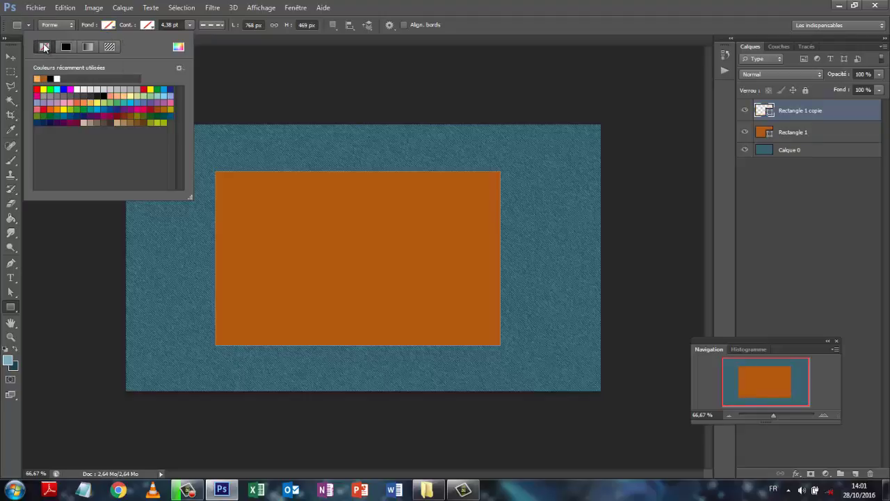
pyautogui.press('Escape')
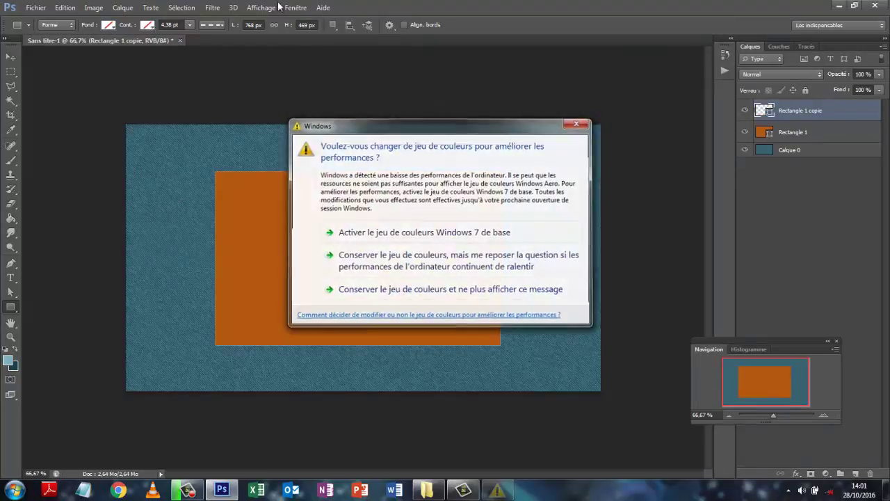
# - Give Rectangle 1 copie a pale yellow outline for the stitching and deselect the layer
pyautogui.click(145, 26)
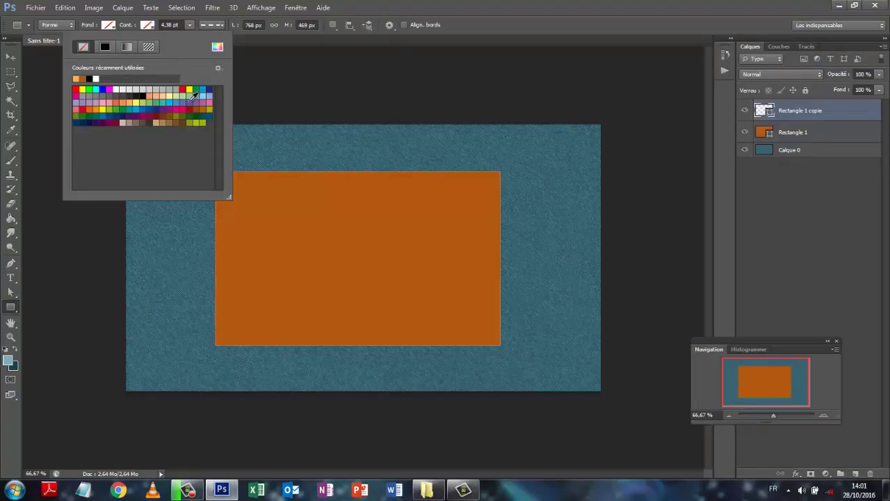
pyautogui.click(170, 96)
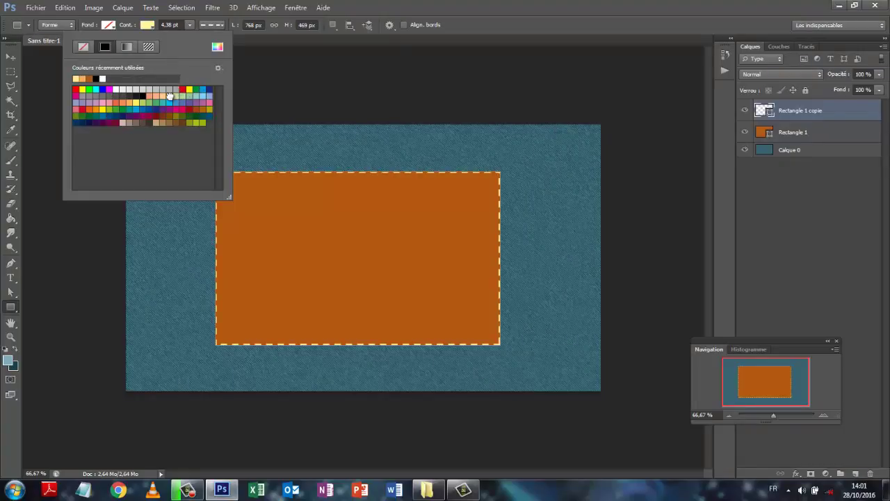
pyautogui.click(818, 264)
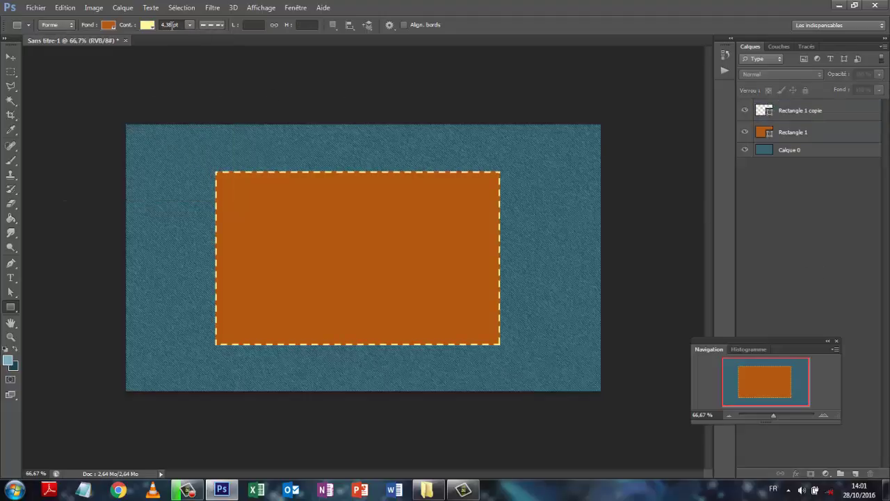
# - Try to set the shape outline width to 4.5 pt
pyautogui.click(188, 25)
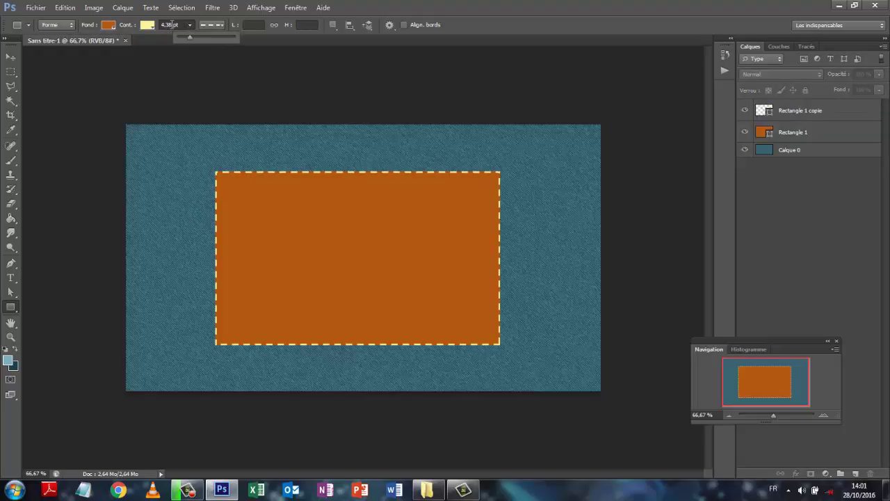
pyautogui.click(171, 25)
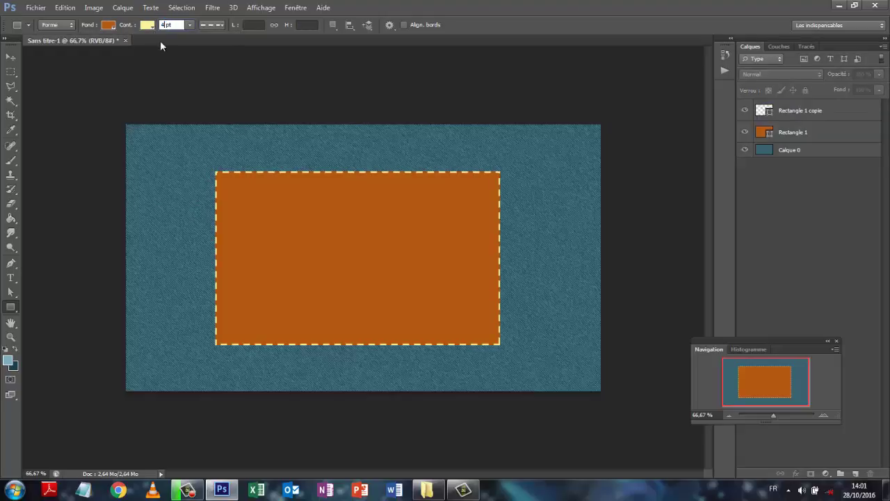
pyautogui.write('4,5')
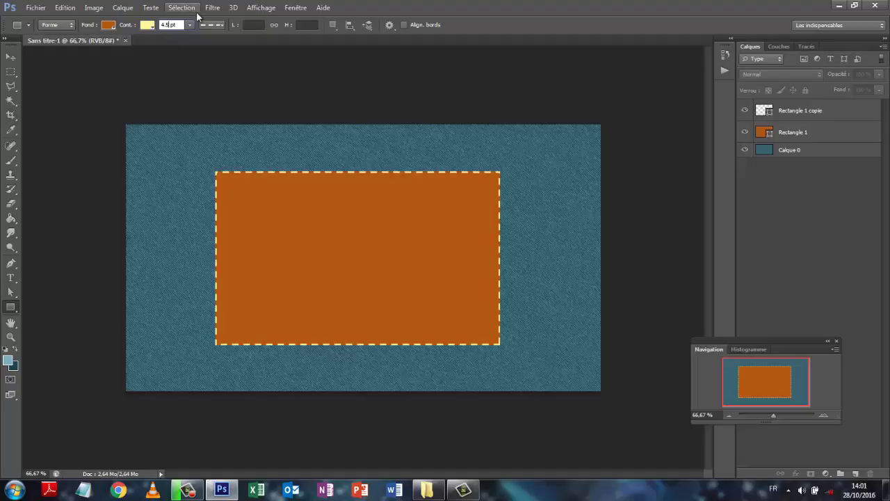
pyautogui.press('Return')
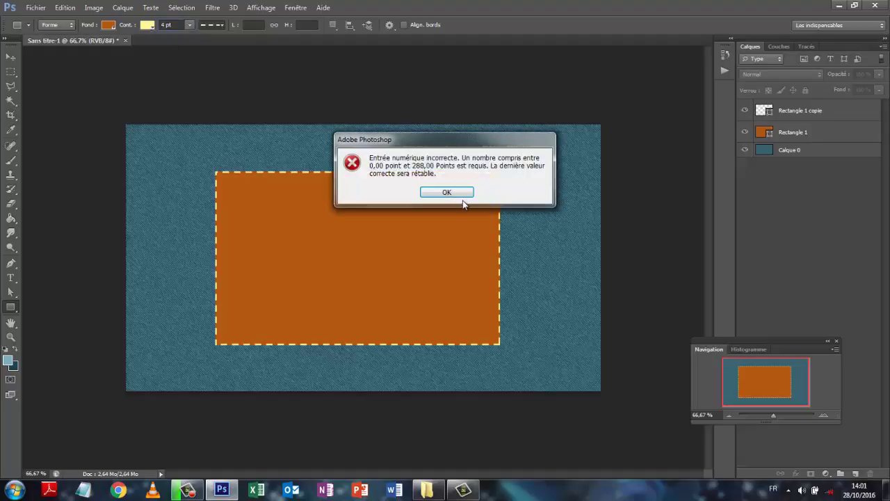
pyautogui.click(448, 193)
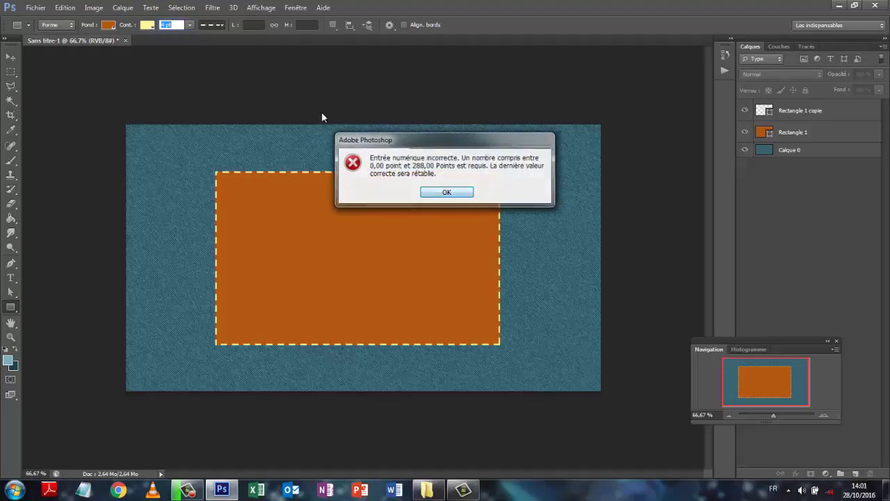
pyautogui.click(165, 25)
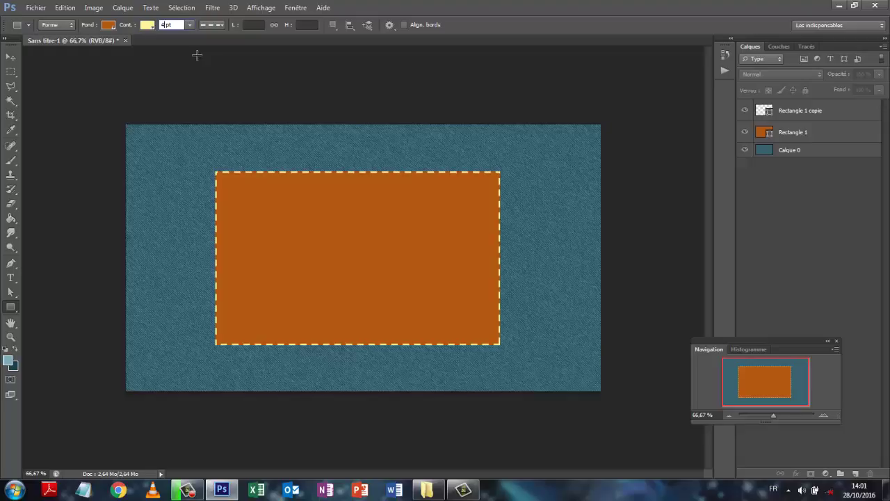
pyautogui.write('.5')
# - Choose the dashed line style in the shape outline options
pyautogui.click(217, 25)
pyautogui.click(447, 194)
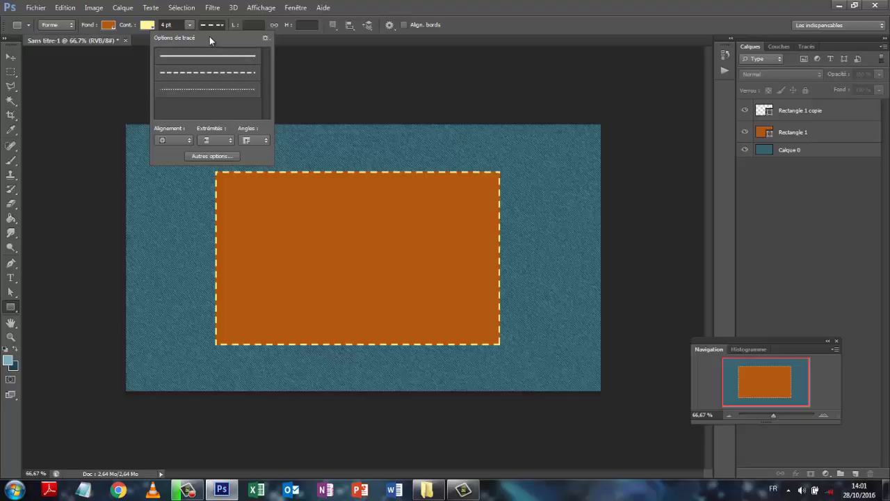
pyautogui.click(208, 74)
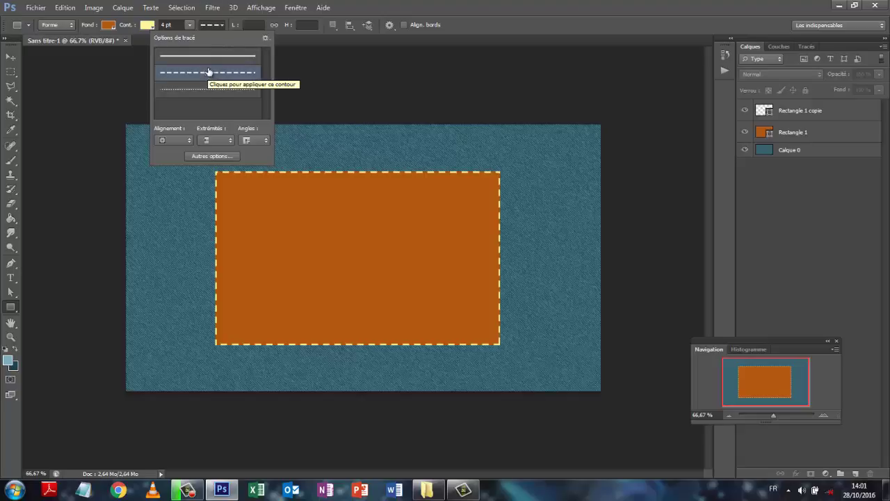
# - Keep the dashed outline style and set its gap to 3 in the detailed stroke options
pyautogui.click(209, 58)
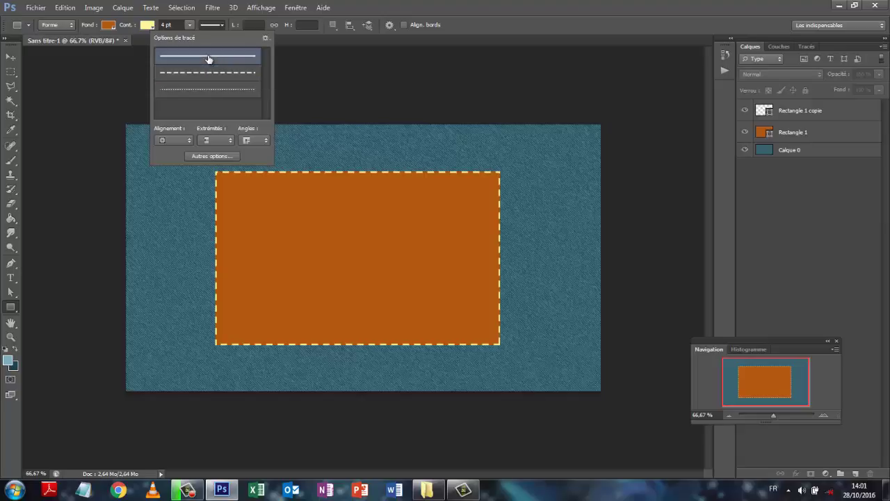
pyautogui.click(209, 75)
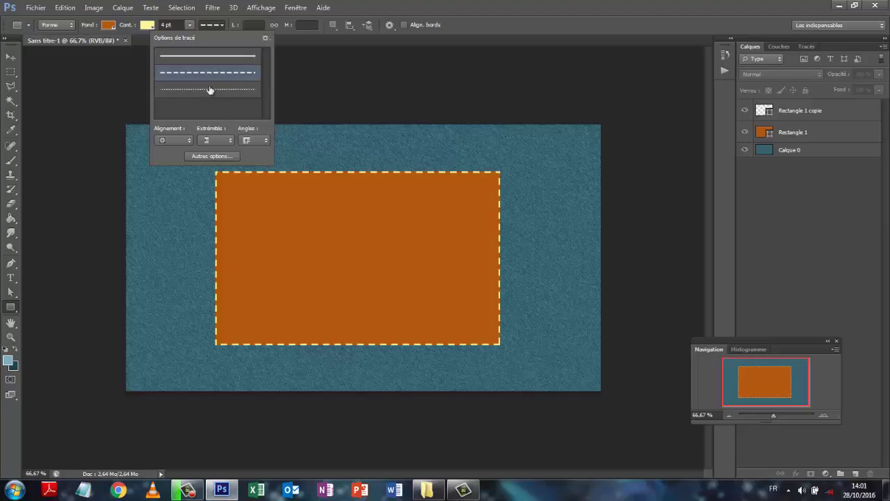
pyautogui.click(202, 157)
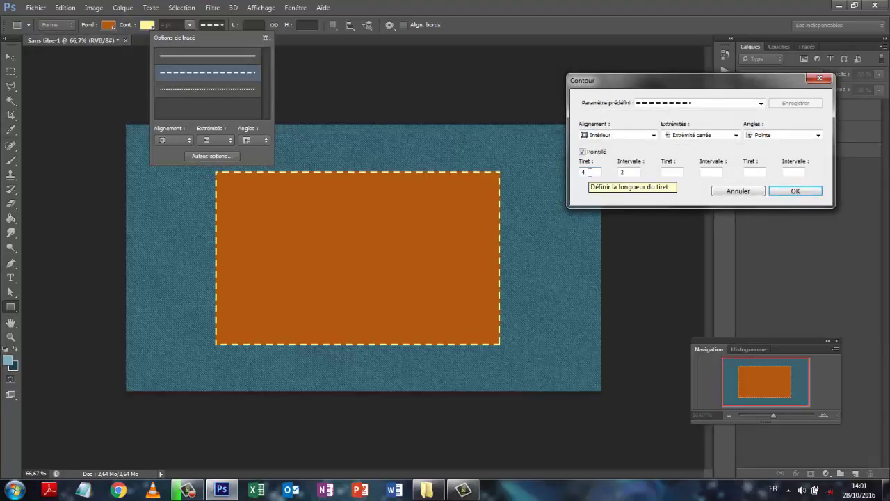
pyautogui.click(632, 172)
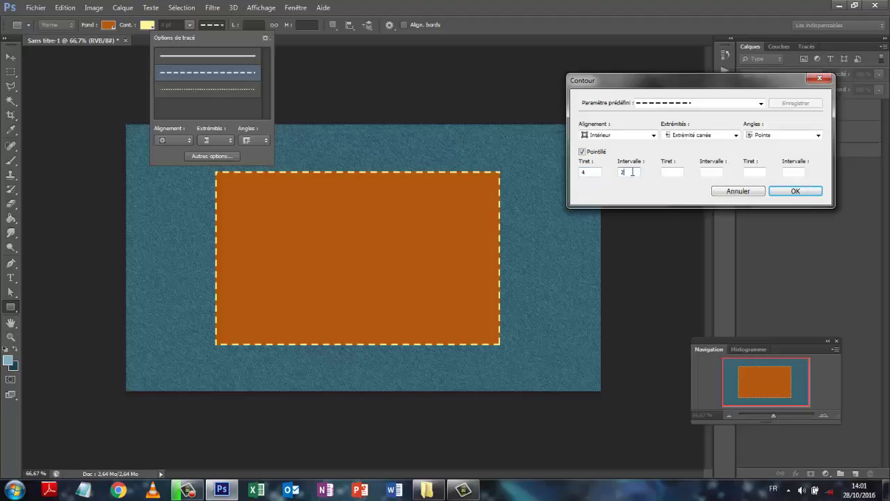
pyautogui.doubleClick(632, 172)
pyautogui.write('3')
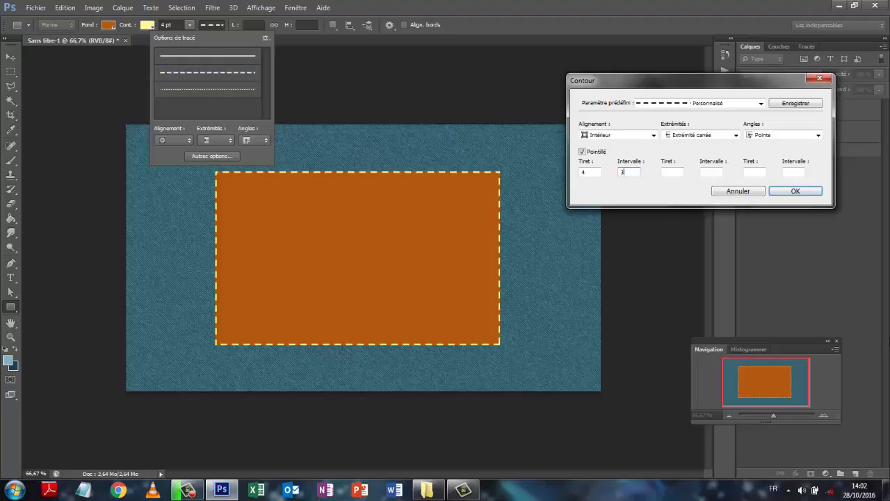
pyautogui.click(646, 187)
pyautogui.click(795, 191)
pyautogui.click(850, 226)
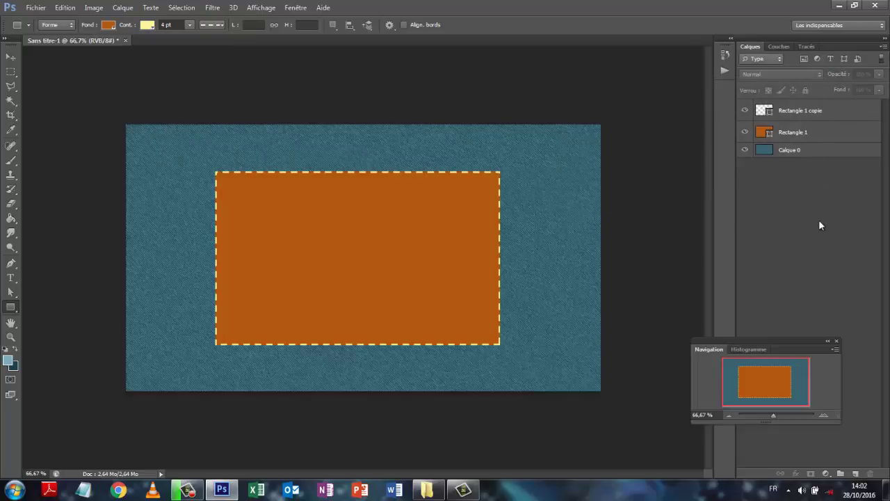
# - Scale the Rectangle 1 copie outline to 95% in width and height, then deselect the layer
pyautogui.click(64, 10)
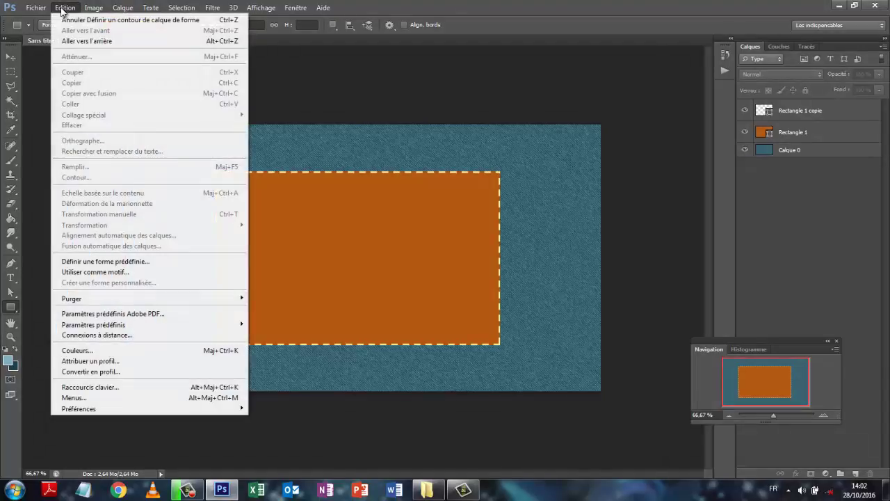
pyautogui.click(76, 263)
pyautogui.click(806, 110)
pyautogui.click(65, 8)
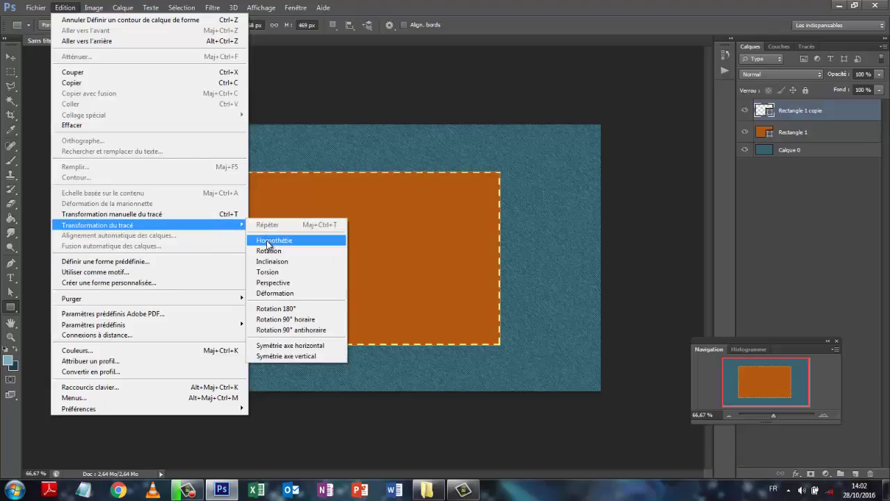
pyautogui.click(268, 240)
pyautogui.doubleClick(174, 26)
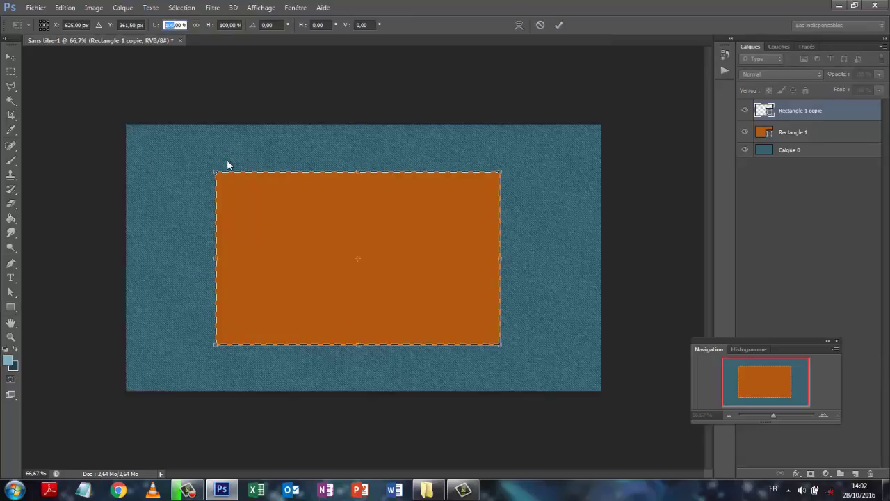
pyautogui.write('95')
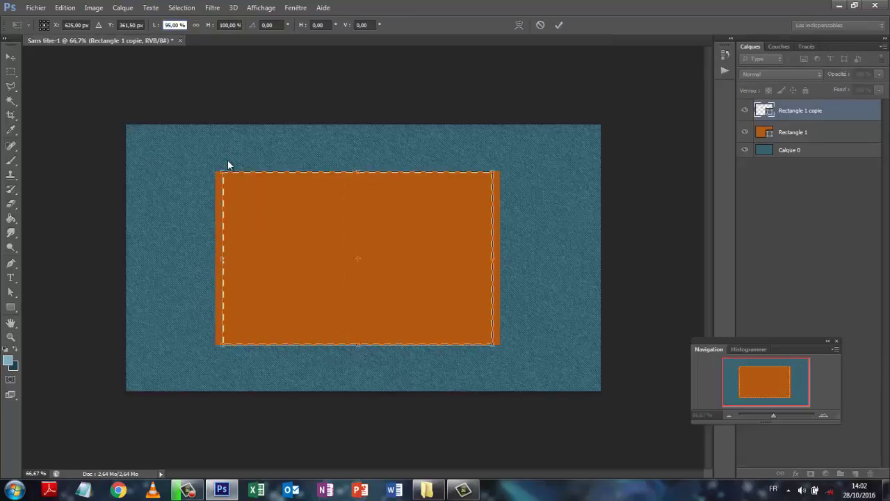
pyautogui.click(196, 26)
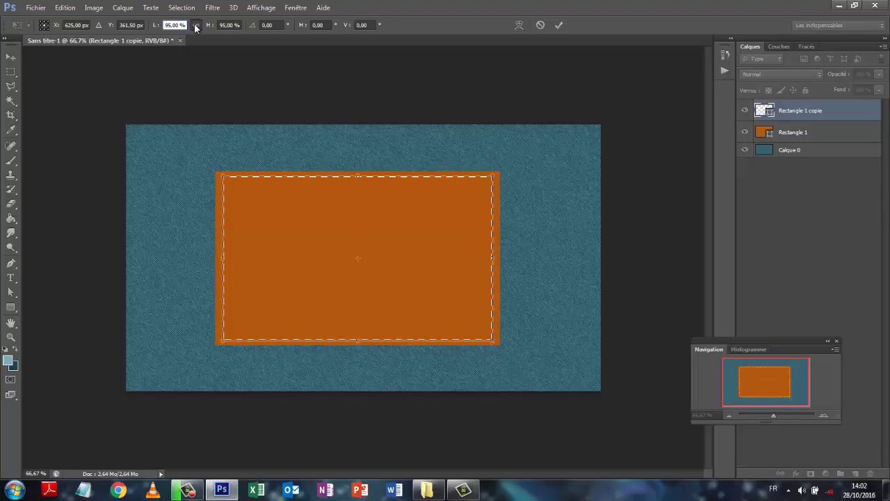
pyautogui.click(560, 25)
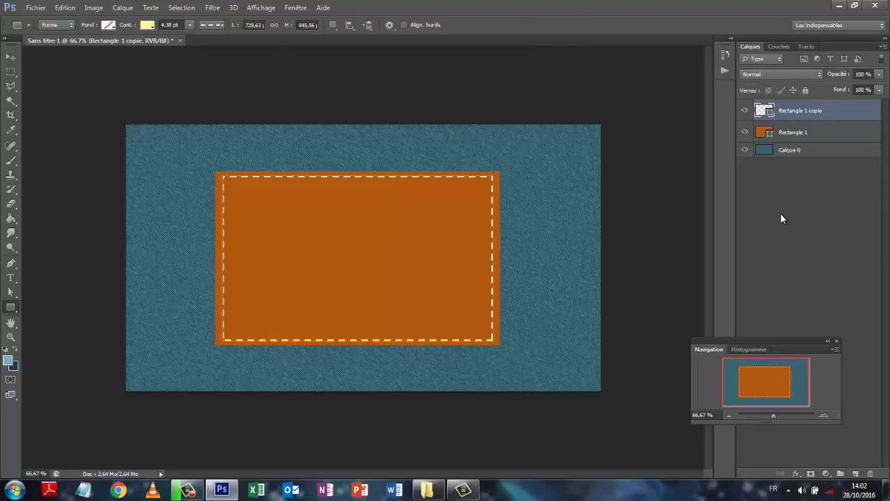
pyautogui.click(790, 235)
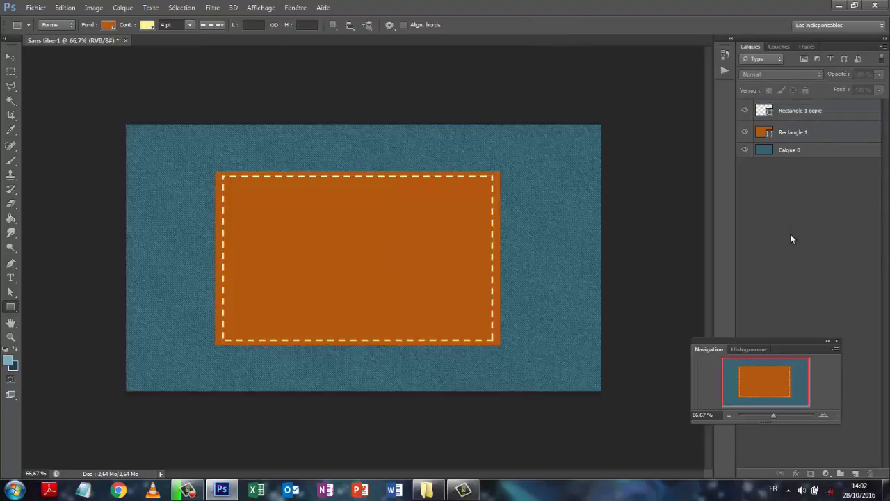
# - Rasterize the Rectangle 1 copie layer and add a Bevel & Emboss effect with global lighting turned off
pyautogui.rightClick(808, 112)
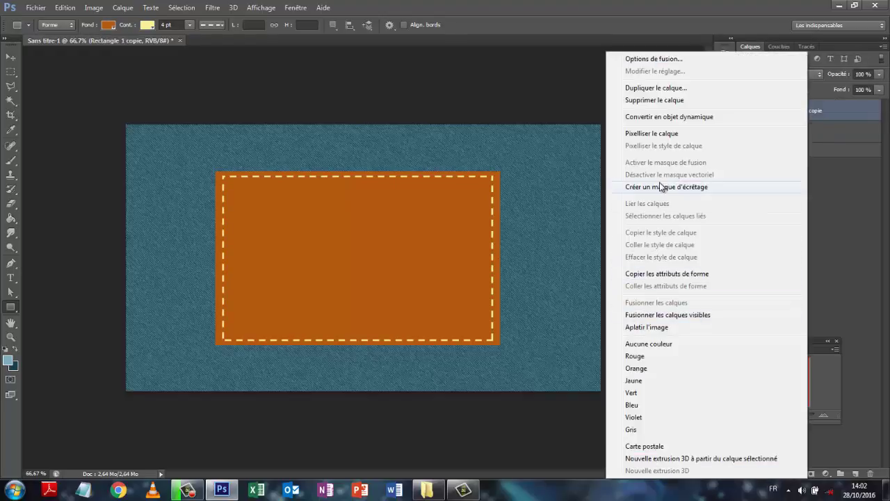
pyautogui.click(657, 133)
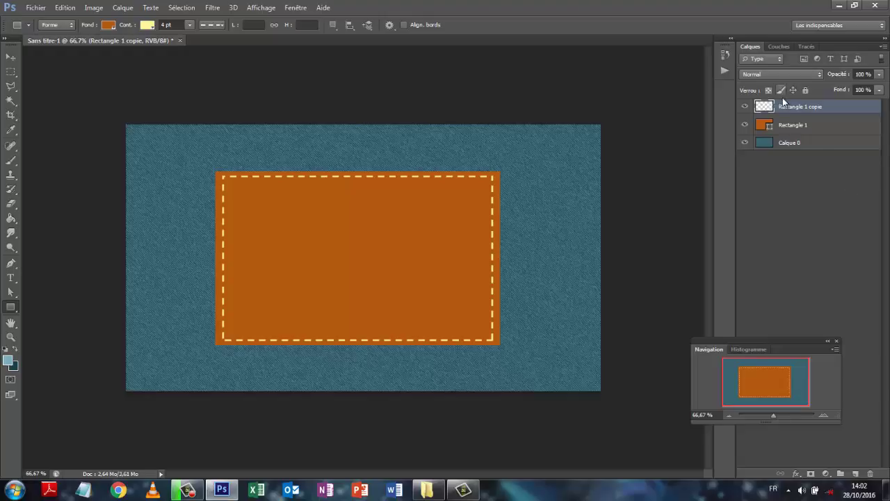
pyautogui.click(123, 8)
pyautogui.moveTo(155, 69)
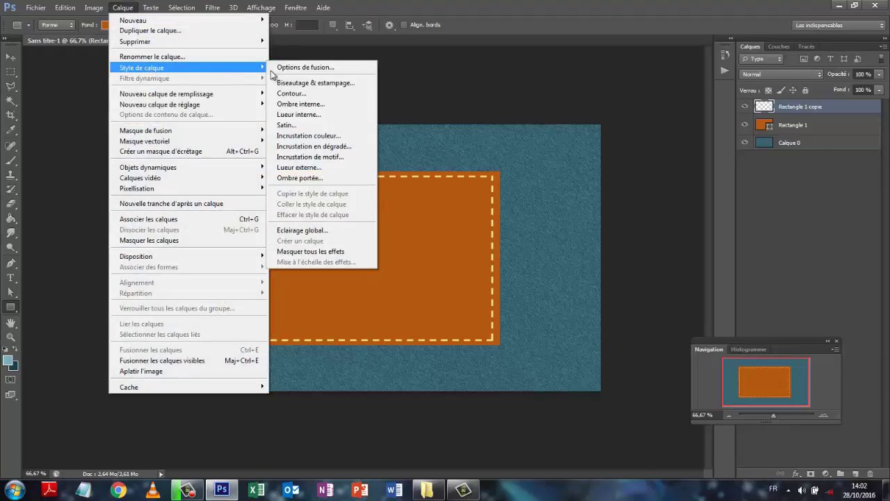
pyautogui.click(317, 67)
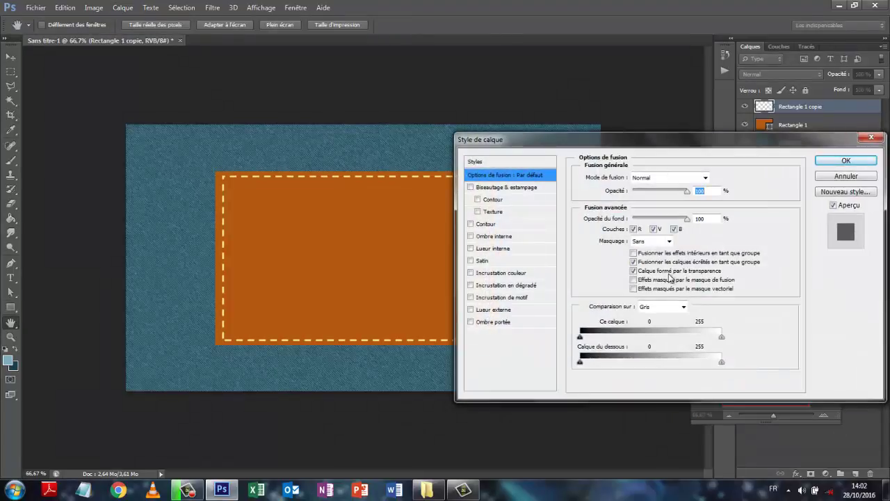
pyautogui.click(471, 187)
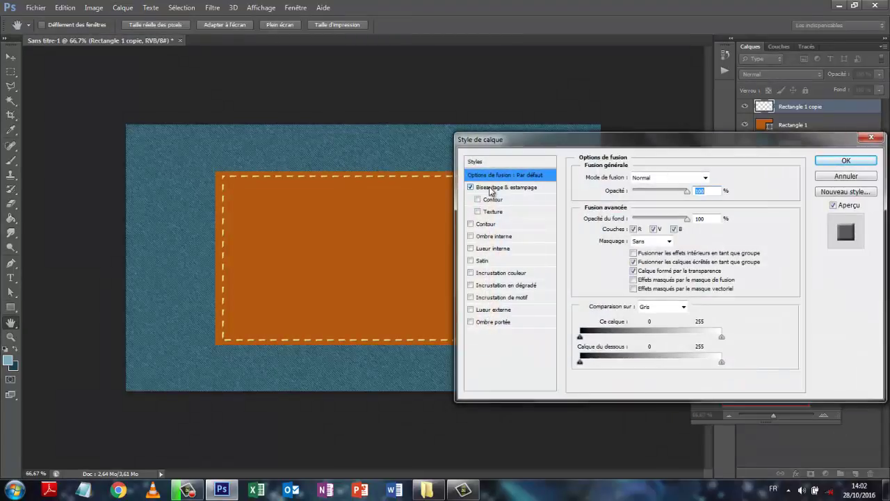
pyautogui.click(494, 188)
pyautogui.moveTo(635, 135); pyautogui.dragTo(697, 117)
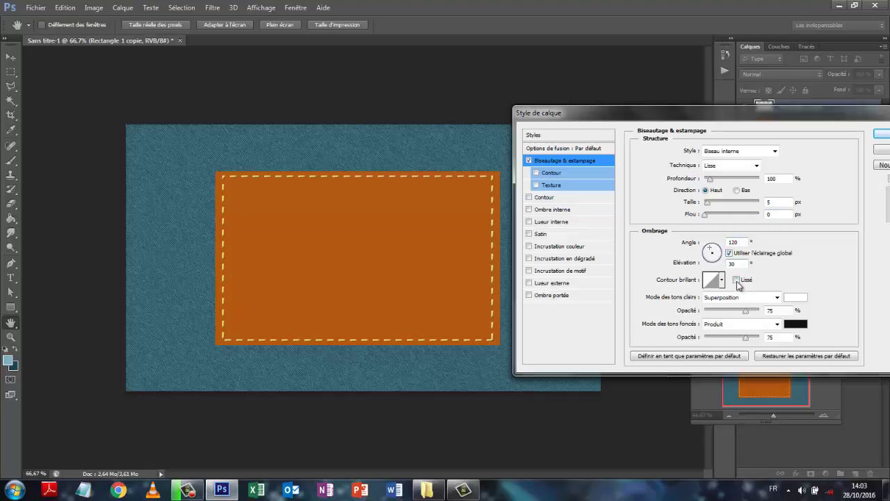
pyautogui.click(729, 253)
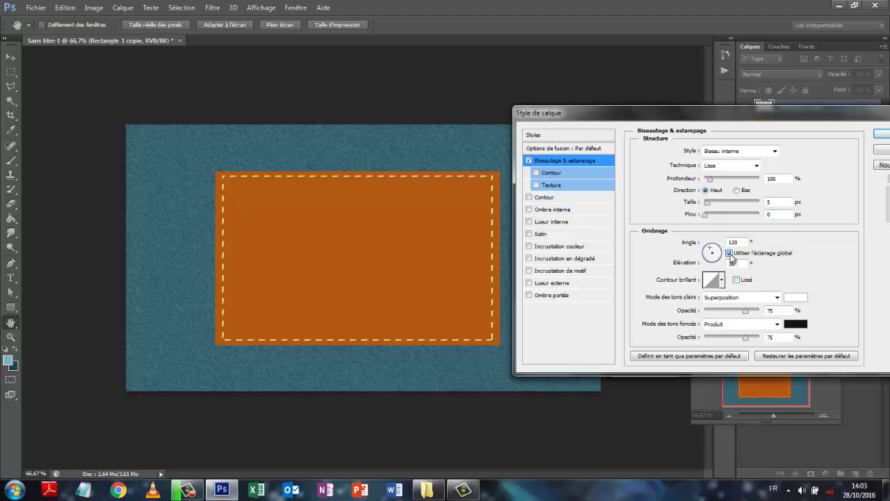
# - Set the bevel's highlight colour to the golden orange cf902c
pyautogui.click(795, 298)
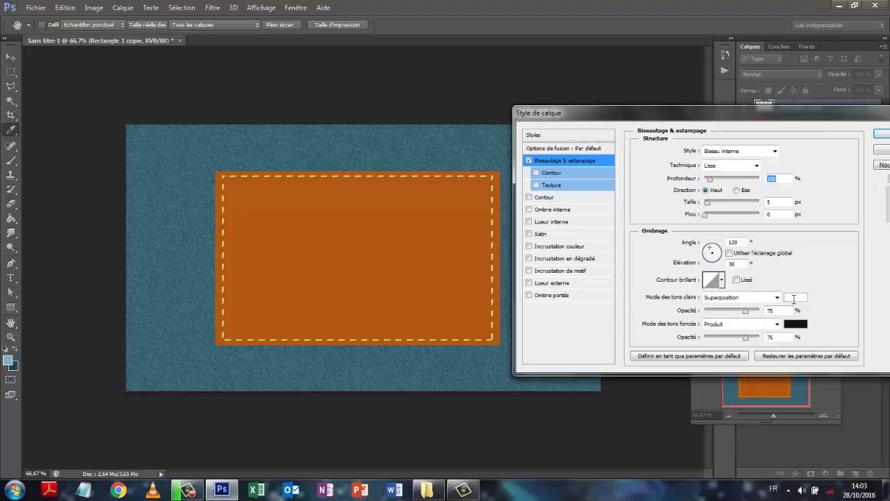
pyautogui.moveTo(661, 301); pyautogui.dragTo(665, 291)
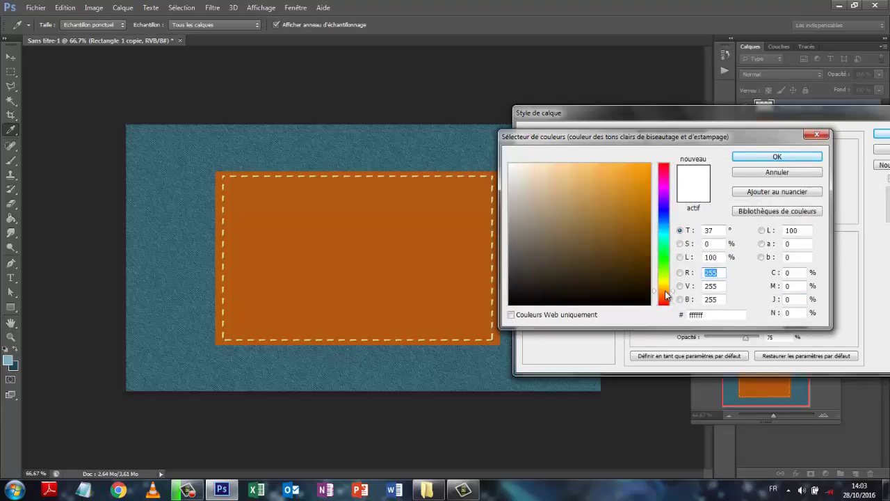
pyautogui.click(620, 190)
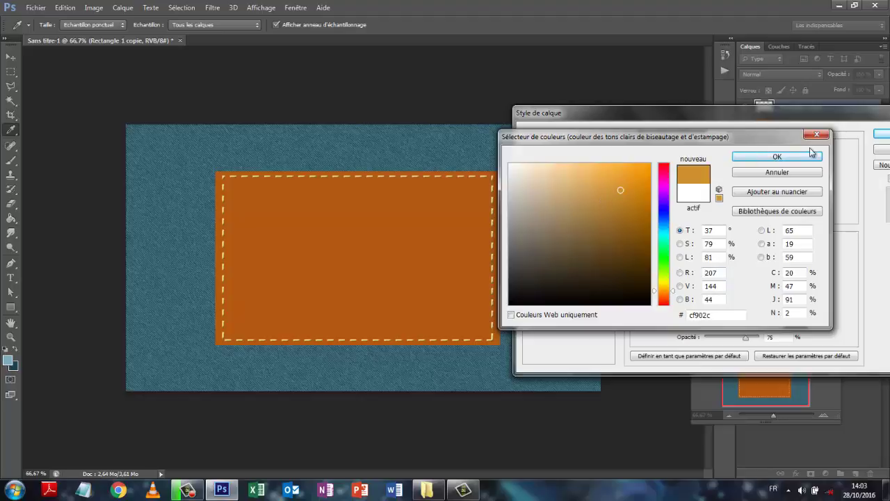
pyautogui.click(765, 156)
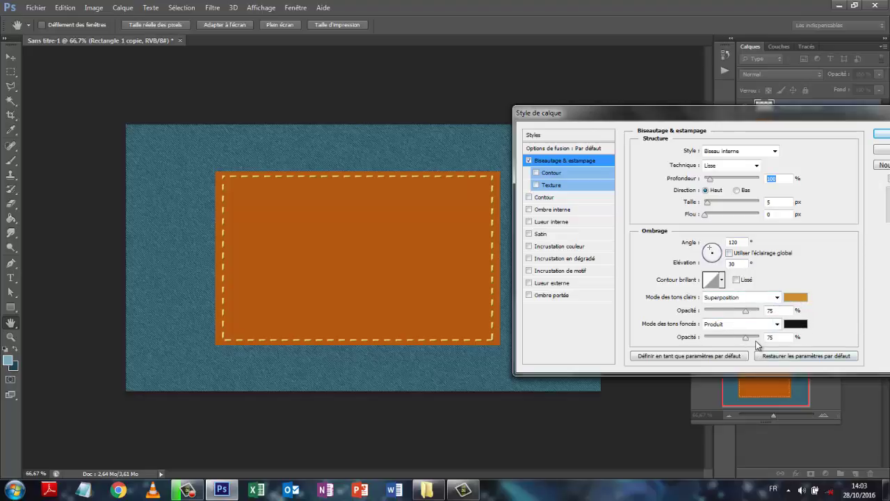
# - Add a near-black Outer Glow in Normal blend mode to the stitching and apply the layer style
pyautogui.click(529, 283)
pyautogui.click(549, 286)
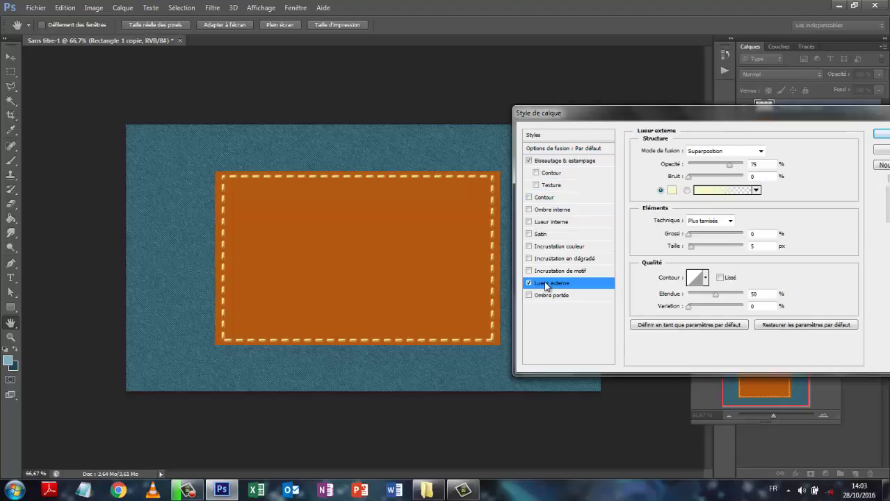
pyautogui.click(672, 191)
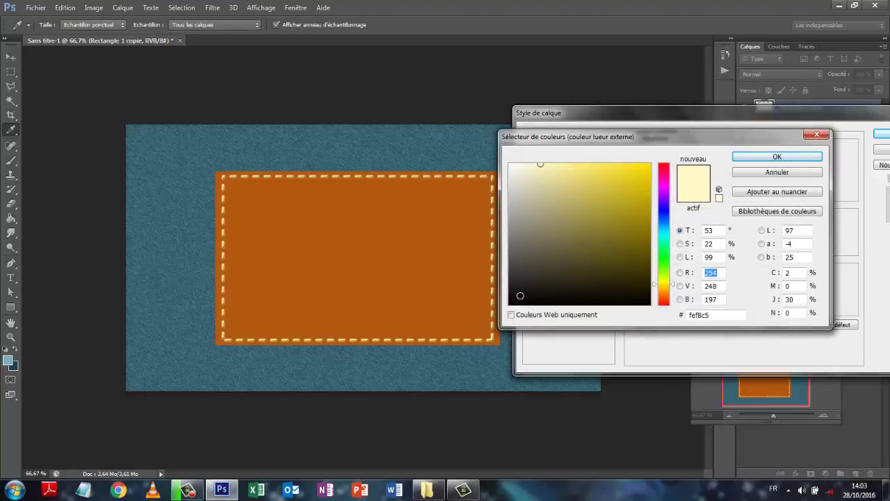
pyautogui.click(520, 295)
pyautogui.click(777, 159)
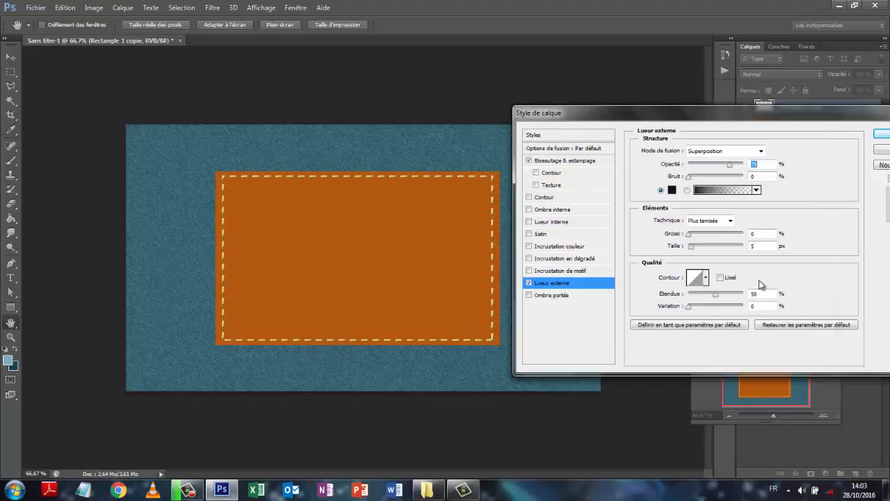
pyautogui.click(762, 153)
pyautogui.click(696, 162)
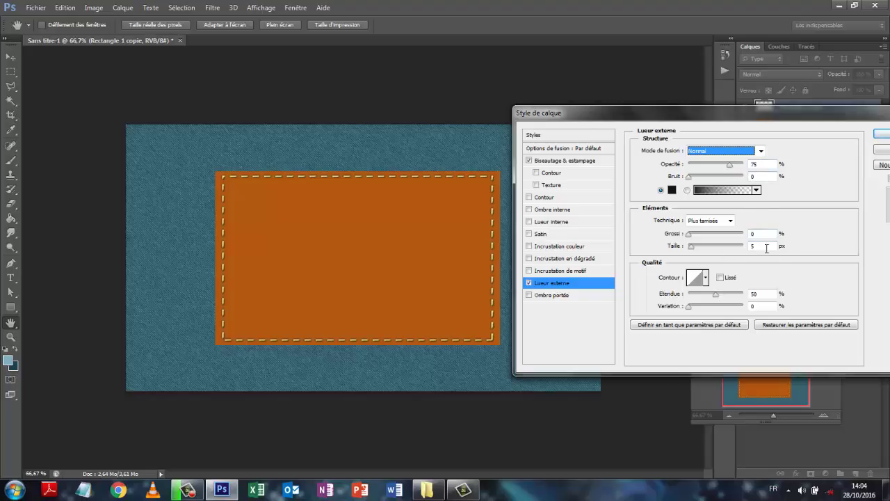
pyautogui.click(877, 132)
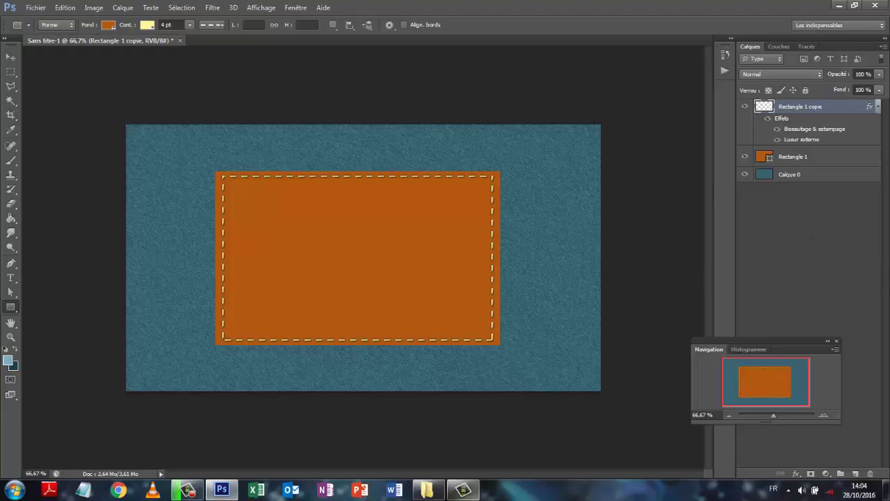
# - Place 34.leather-texture.jpg from the jeans folder in Windows Explorer into the Photoshop document
pyautogui.click(428, 494)
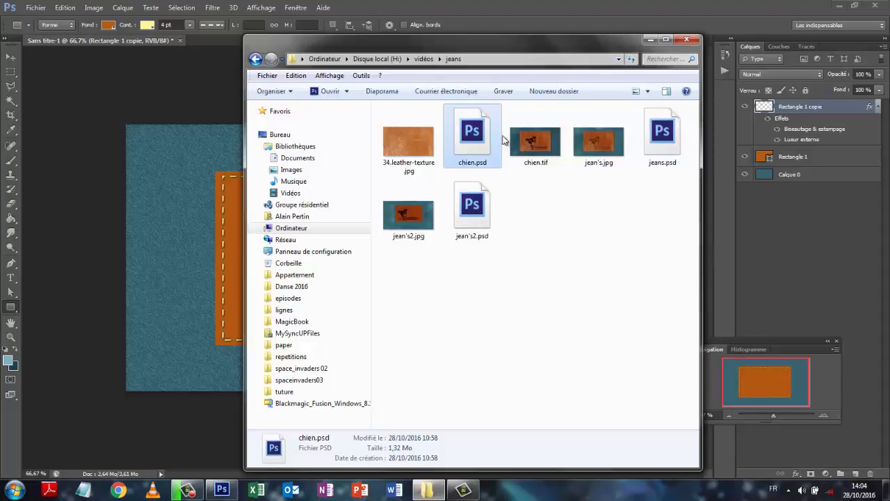
pyautogui.moveTo(516, 47); pyautogui.dragTo(656, 77)
pyautogui.moveTo(545, 169); pyautogui.dragTo(341, 241)
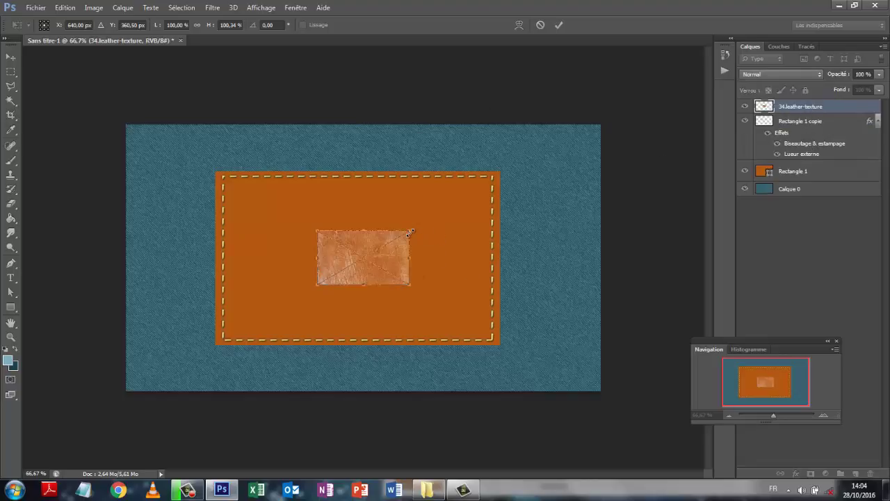
# - Stretch the placed leather texture to about 310% width and 322% height so it covers the orange label, and commit the transform
pyautogui.moveTo(410, 231); pyautogui.dragTo(495, 176)
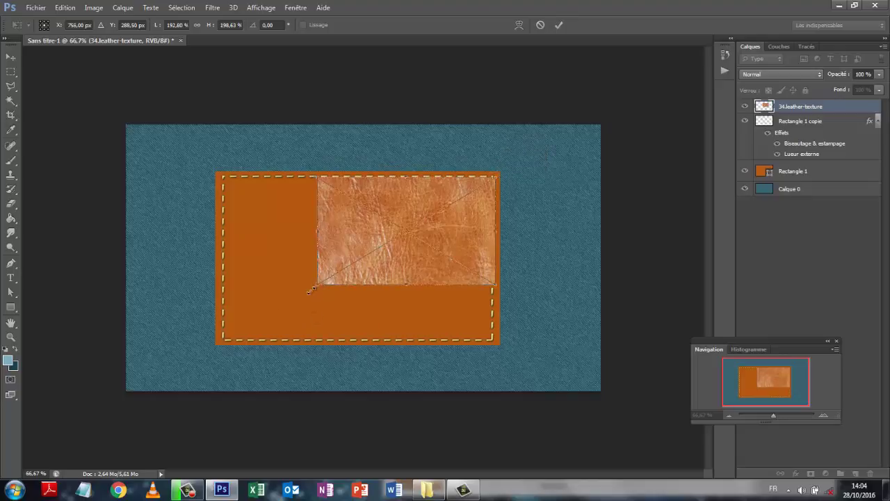
pyautogui.moveTo(311, 289); pyautogui.dragTo(224, 344)
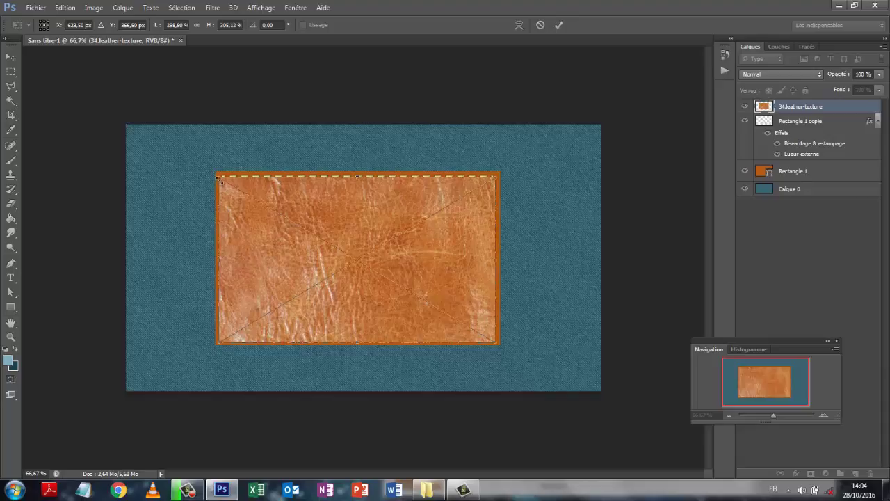
pyautogui.moveTo(220, 181); pyautogui.dragTo(214, 172)
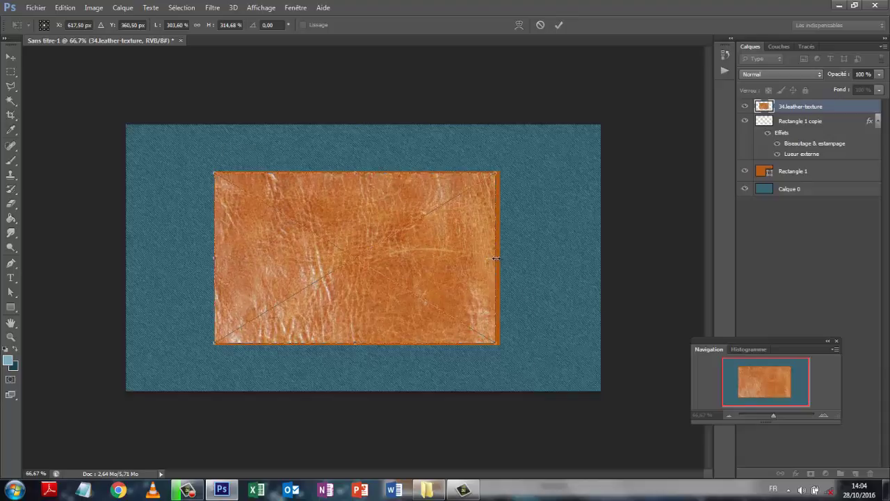
pyautogui.moveTo(496, 259); pyautogui.dragTo(500, 258)
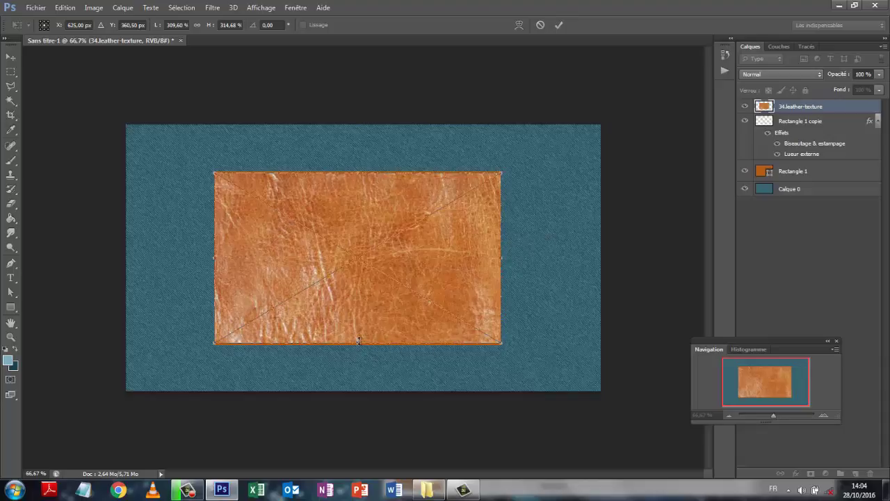
pyautogui.moveTo(359, 343); pyautogui.dragTo(358, 346)
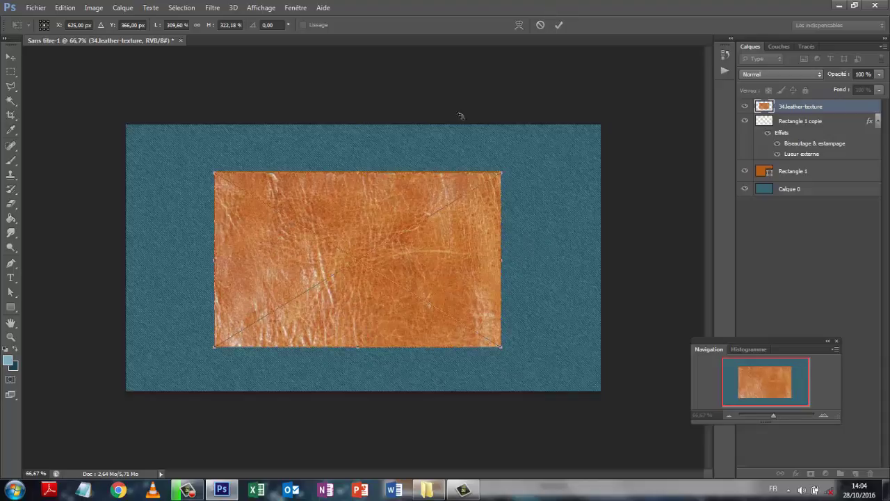
pyautogui.click(560, 25)
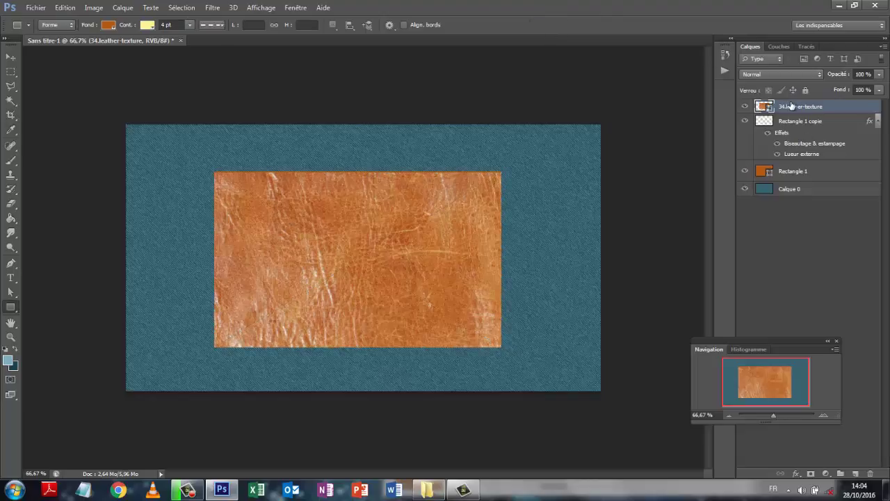
# - Move the 34.leather-texture layer below the Rectangle 1 copie stitching layer and set its blend mode to Produit
pyautogui.moveTo(791, 106); pyautogui.dragTo(797, 155)
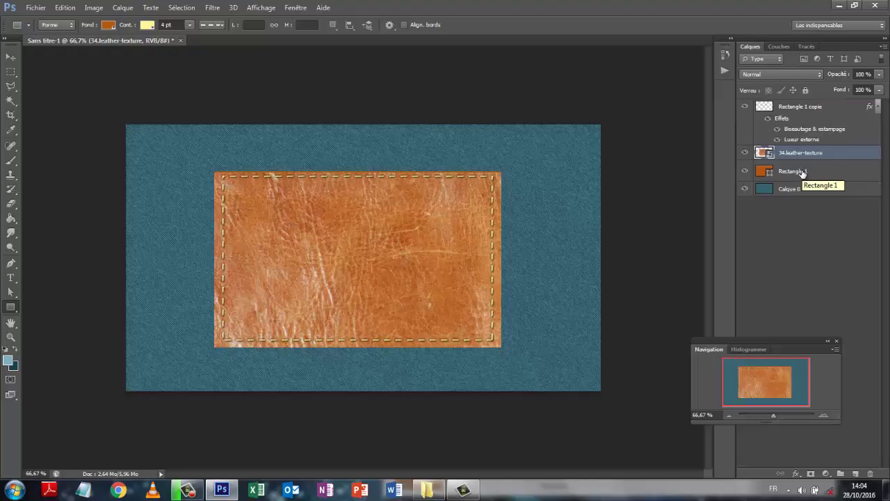
pyautogui.click(819, 74)
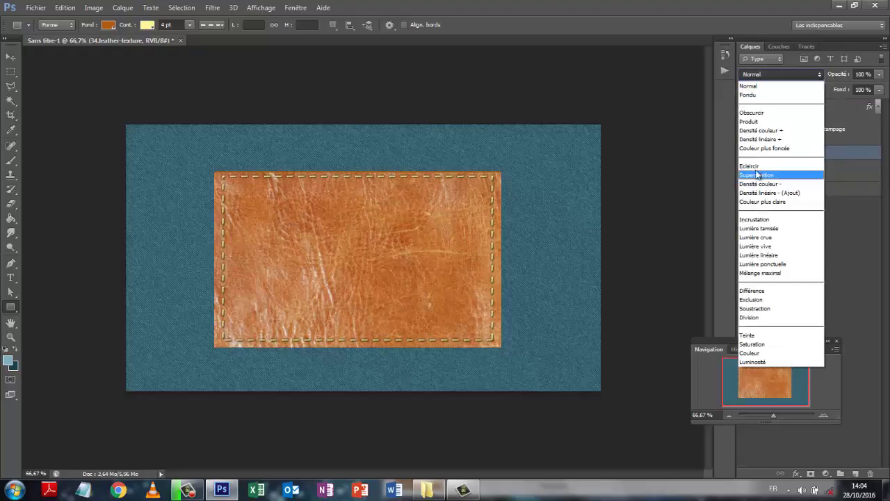
pyautogui.click(763, 123)
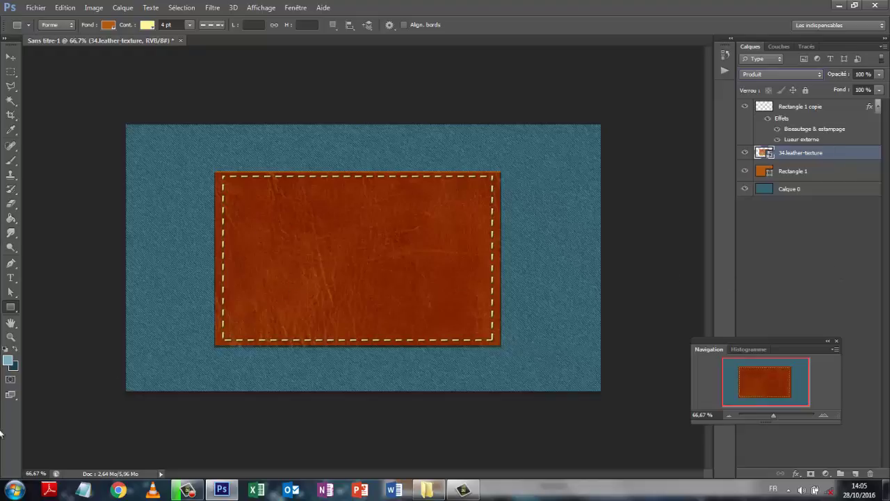
# - Place chien.psd from the jeans folder, scale it to about 91% width and 88% height, and position it inside the label's stitching
pyautogui.click(429, 490)
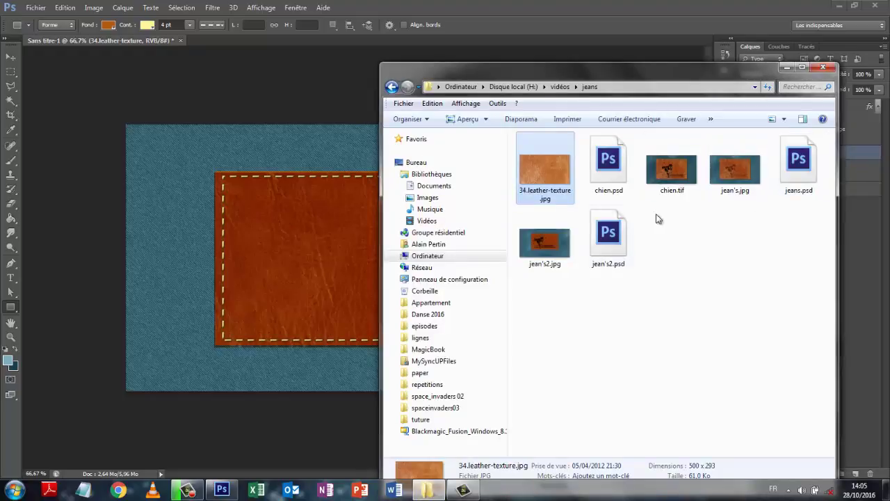
pyautogui.moveTo(612, 167); pyautogui.dragTo(271, 262)
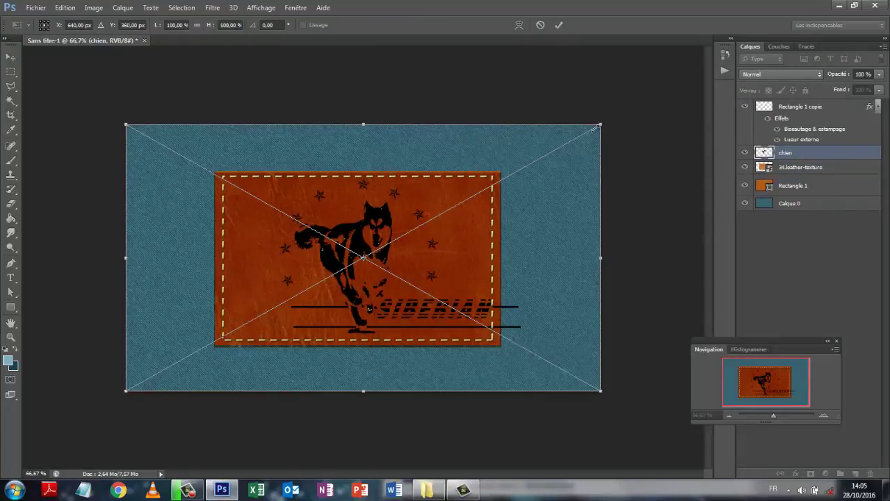
pyautogui.moveTo(594, 129); pyautogui.dragTo(555, 157)
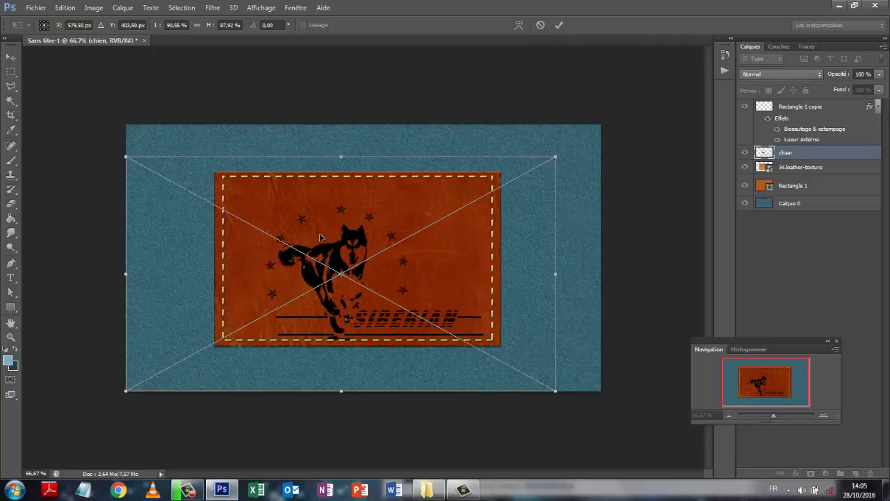
pyautogui.moveTo(352, 248); pyautogui.dragTo(338, 231)
pyautogui.click(558, 26)
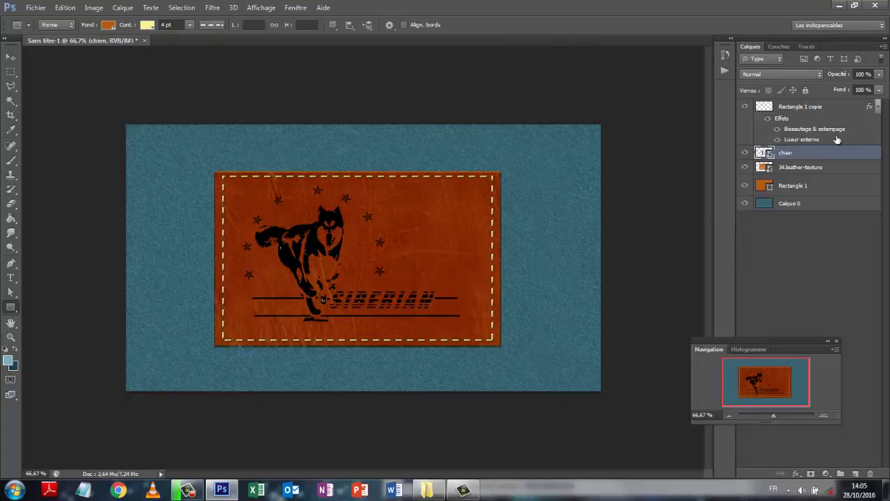
# - Rasterize the chien, 34.leather-texture and Rectangle 1 layers, and rasterize the layer style of Rectangle 1 copie
pyautogui.rightClick(803, 160)
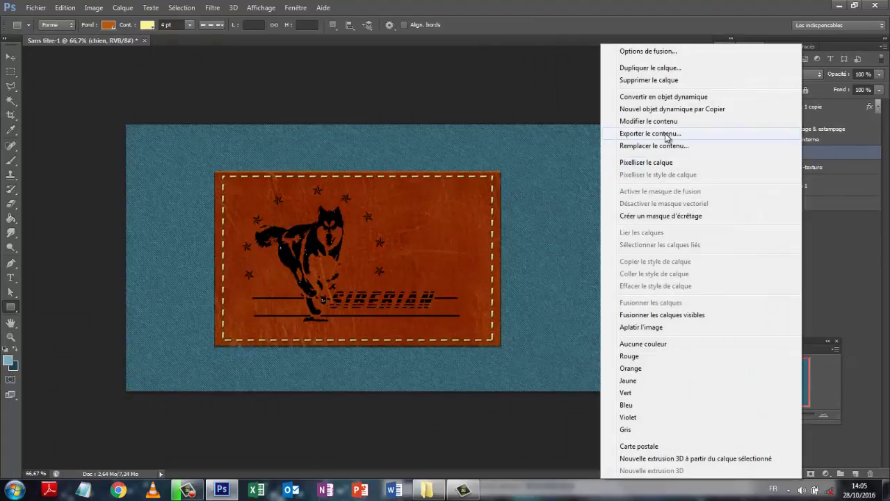
pyautogui.click(641, 162)
pyautogui.rightClick(809, 172)
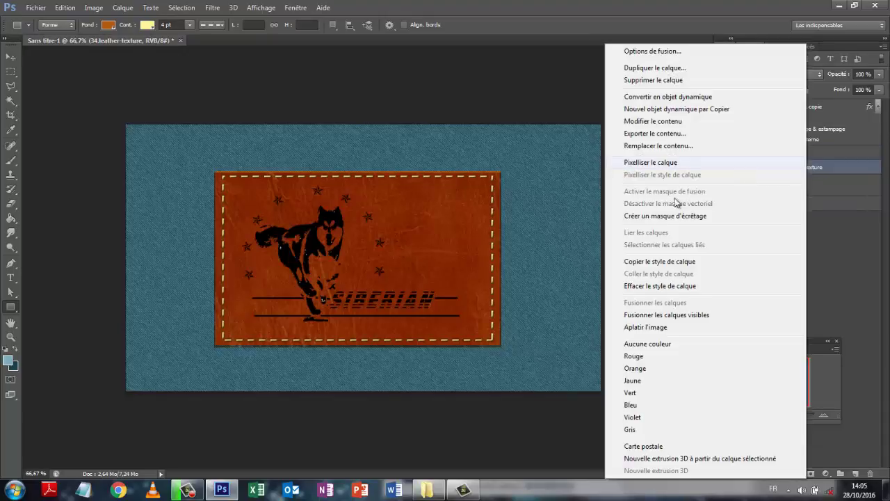
pyautogui.click(648, 164)
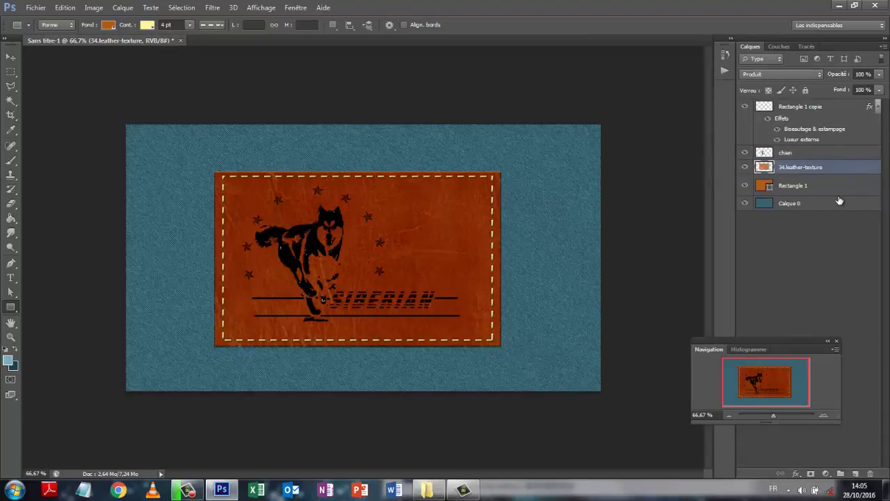
pyautogui.rightClick(807, 185)
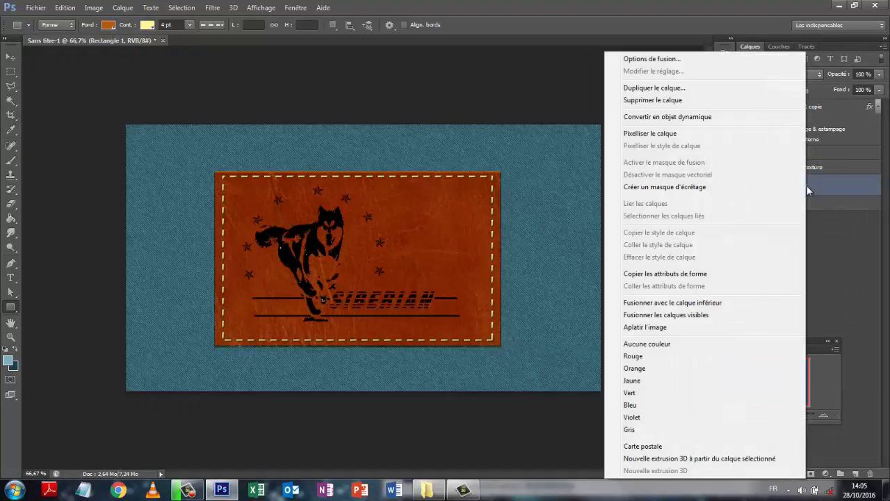
pyautogui.click(647, 133)
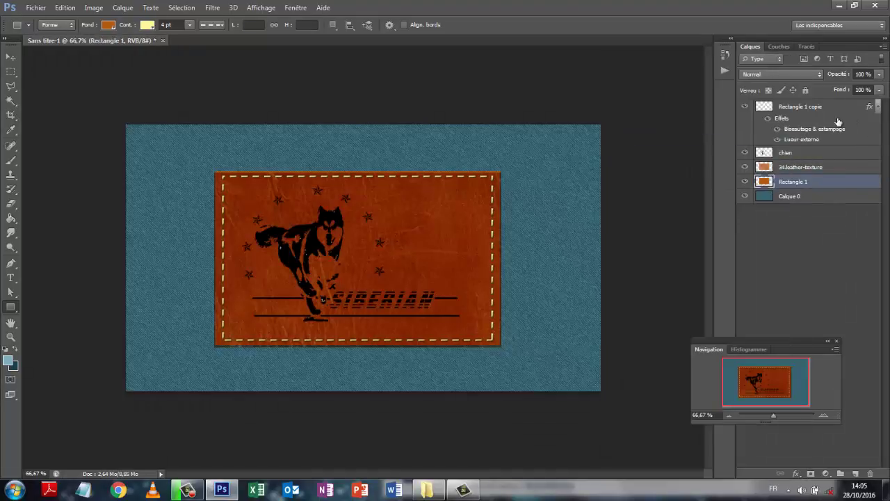
pyautogui.rightClick(788, 109)
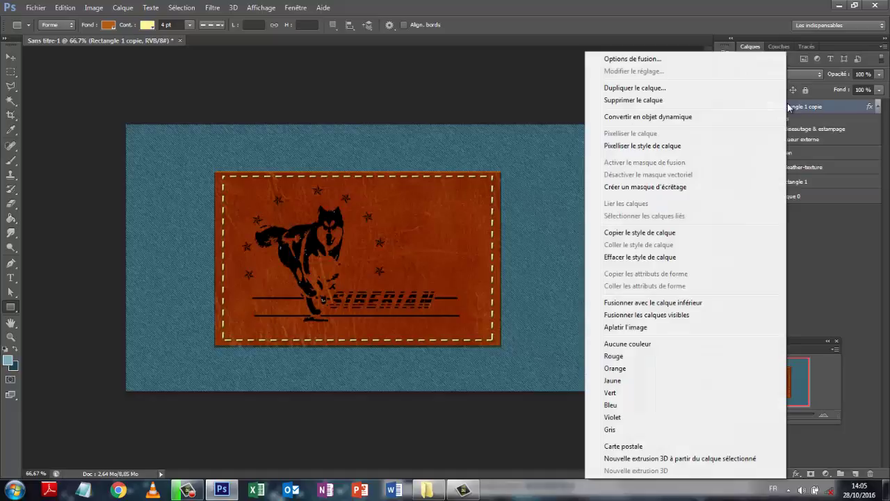
pyautogui.click(646, 146)
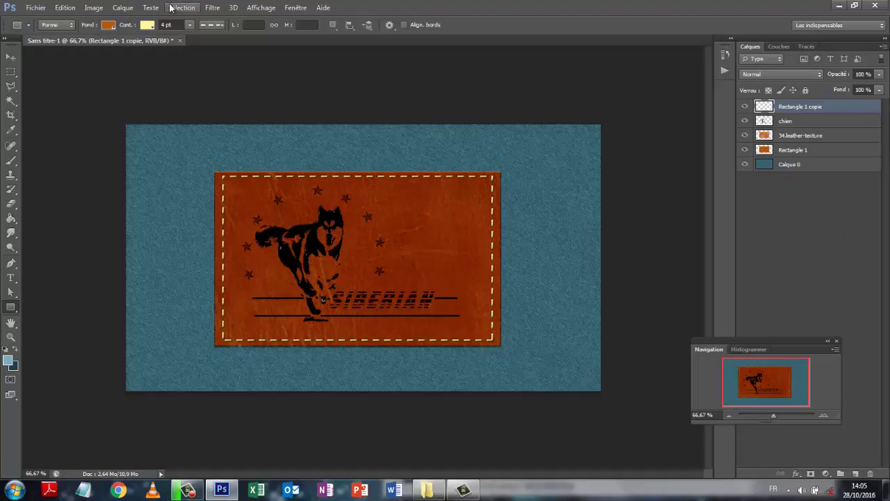
pyautogui.click(796, 473)
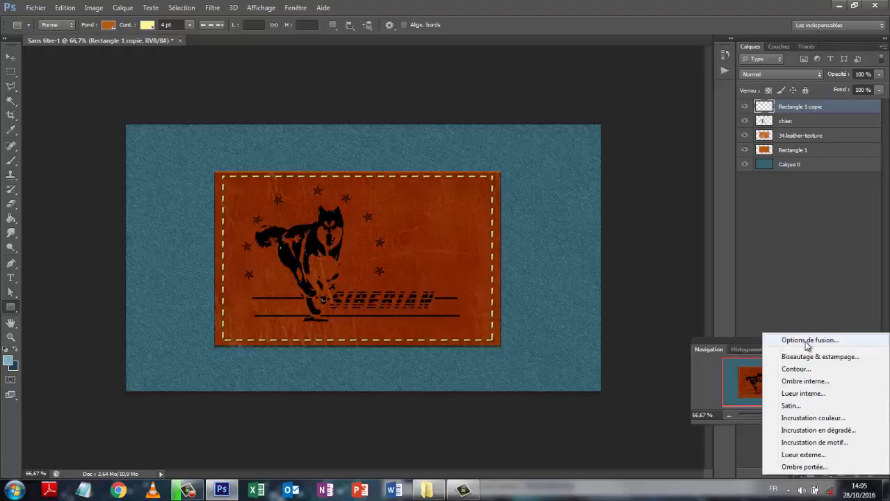
pyautogui.click(792, 340)
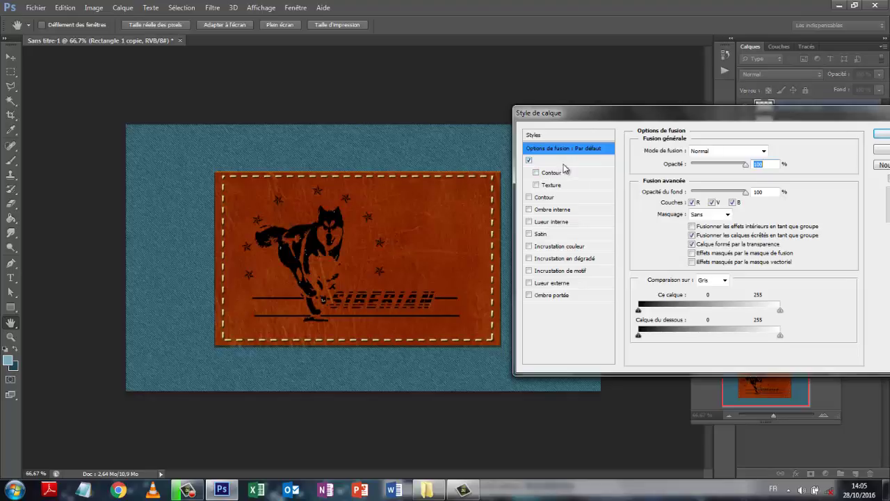
pyautogui.click(568, 166)
pyautogui.moveTo(755, 113); pyautogui.dragTo(719, 167)
pyautogui.click(494, 213)
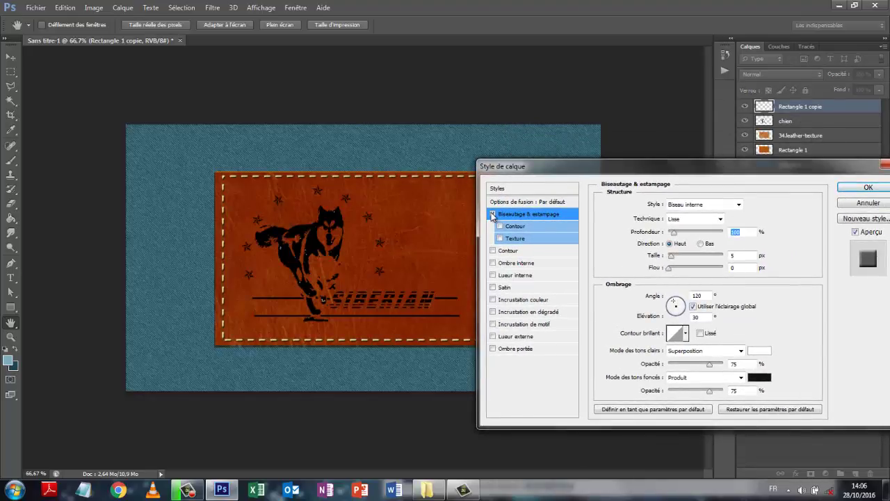
pyautogui.click(868, 202)
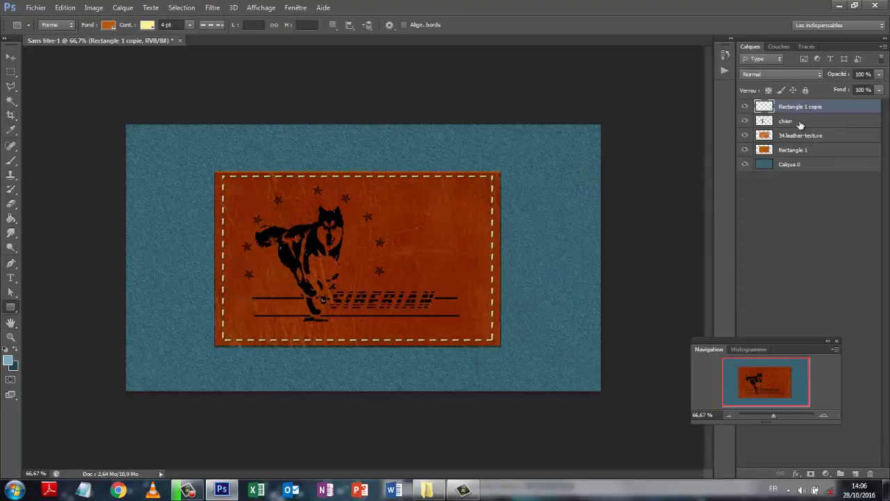
# - Add a Bevel & Emboss effect to the chien layer and show its settings
pyautogui.click(800, 121)
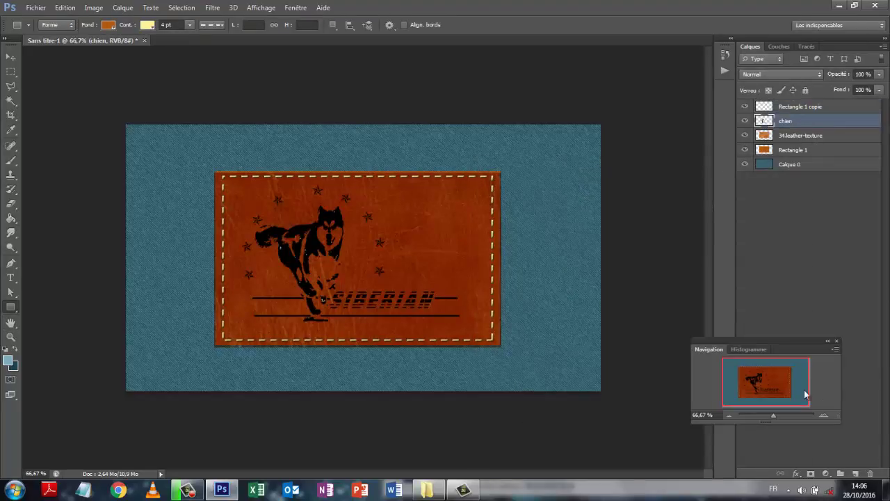
pyautogui.click(797, 474)
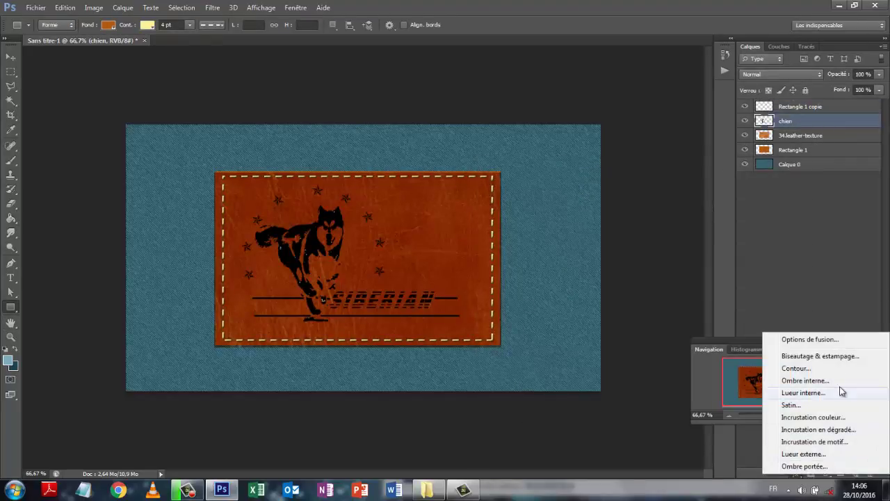
pyautogui.click(810, 340)
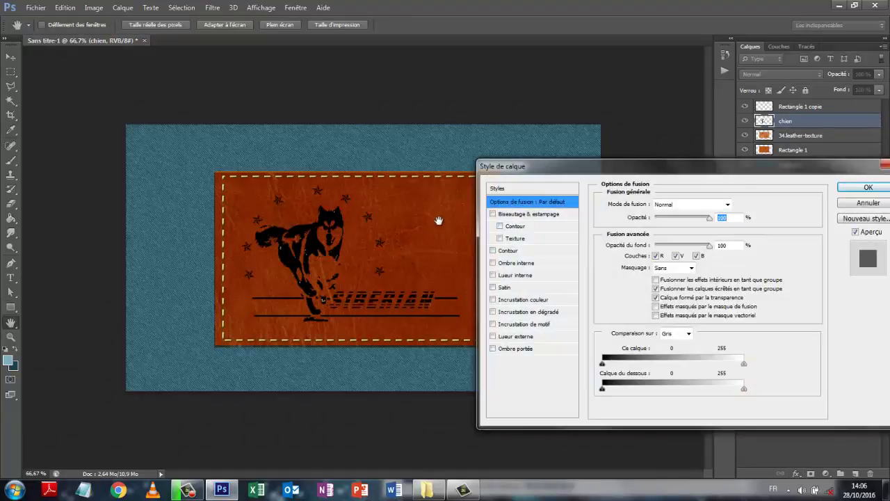
pyautogui.click(493, 213)
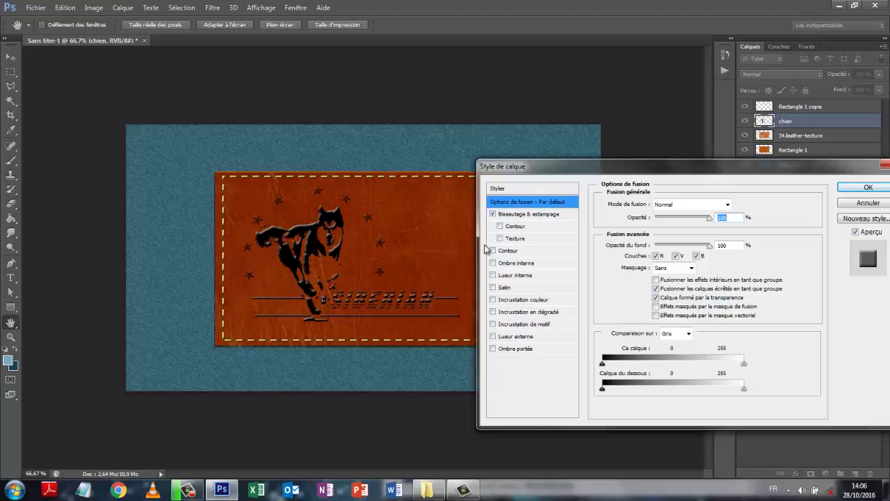
pyautogui.click(503, 217)
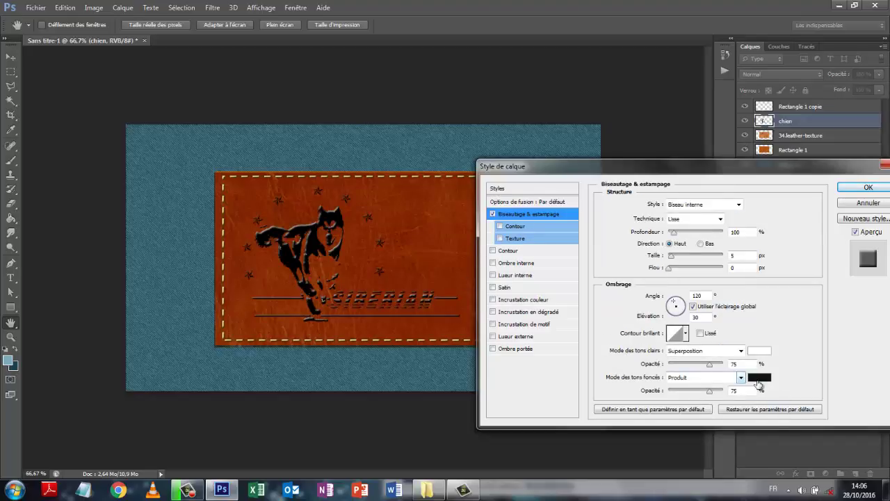
# - Set the bevel's shadow colour to a reddish brown sampled from the leather label and increase the bevel size
pyautogui.click(760, 378)
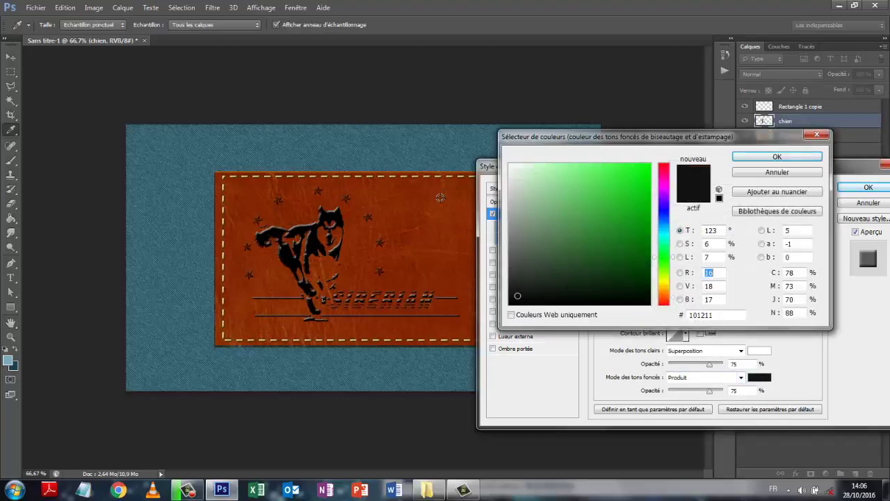
pyautogui.click(440, 198)
pyautogui.click(779, 158)
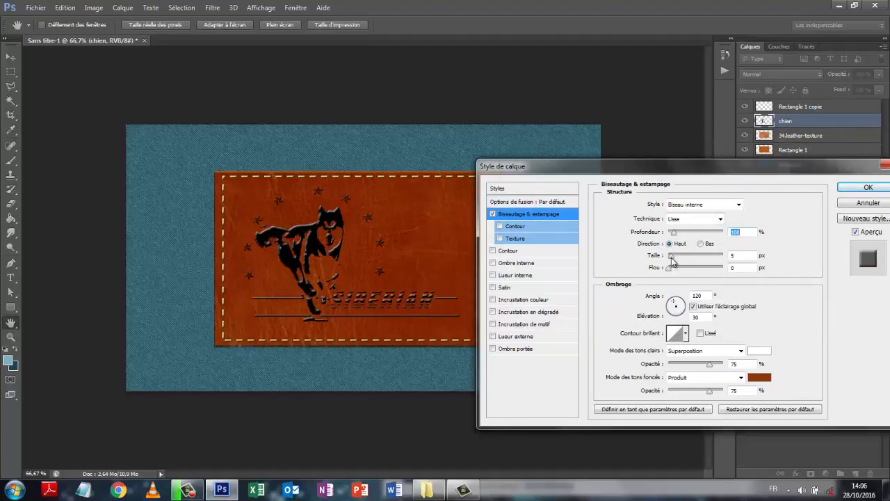
pyautogui.moveTo(671, 258); pyautogui.dragTo(674, 256)
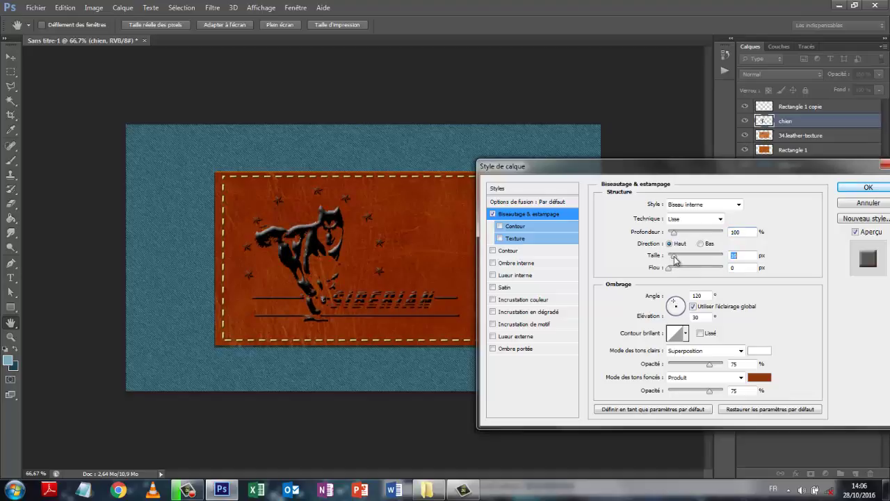
# - Set the bevel's highlight colour to light orange, about f5a258
pyautogui.click(759, 352)
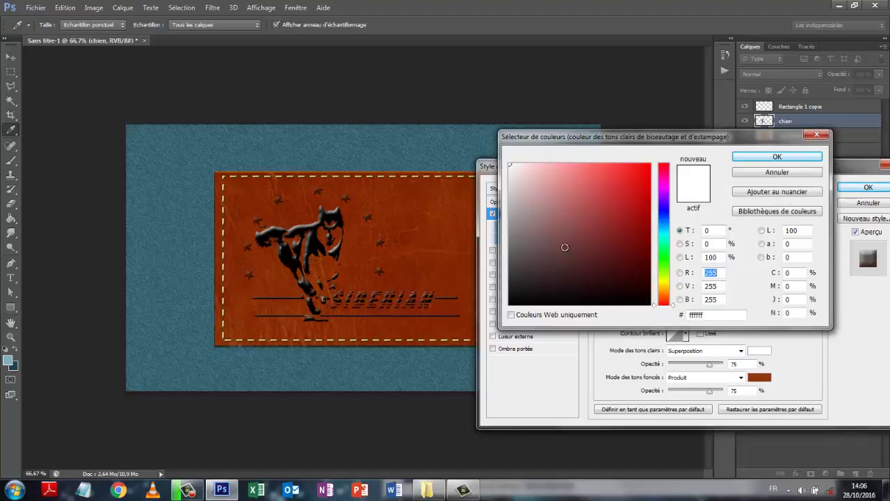
pyautogui.click(662, 294)
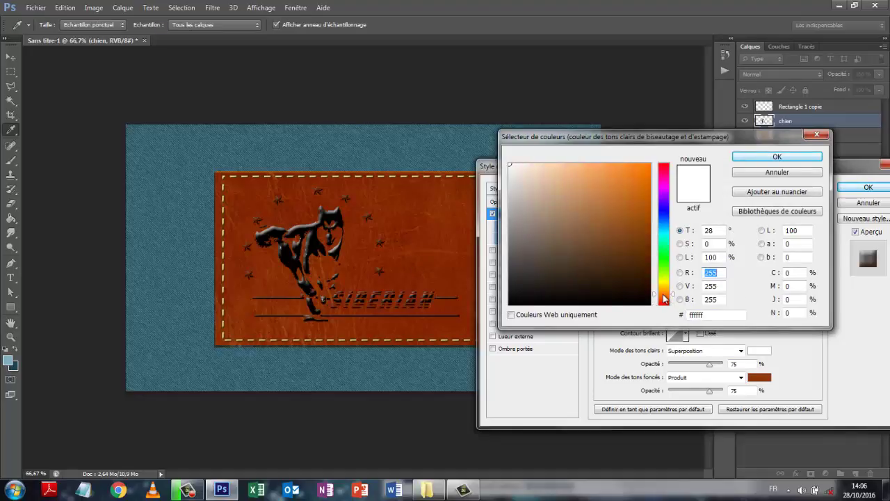
pyautogui.click(601, 169)
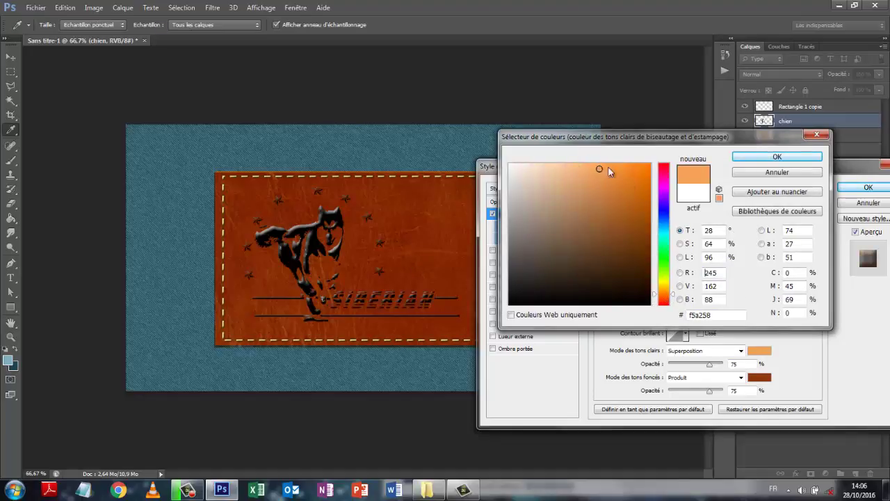
pyautogui.click(741, 156)
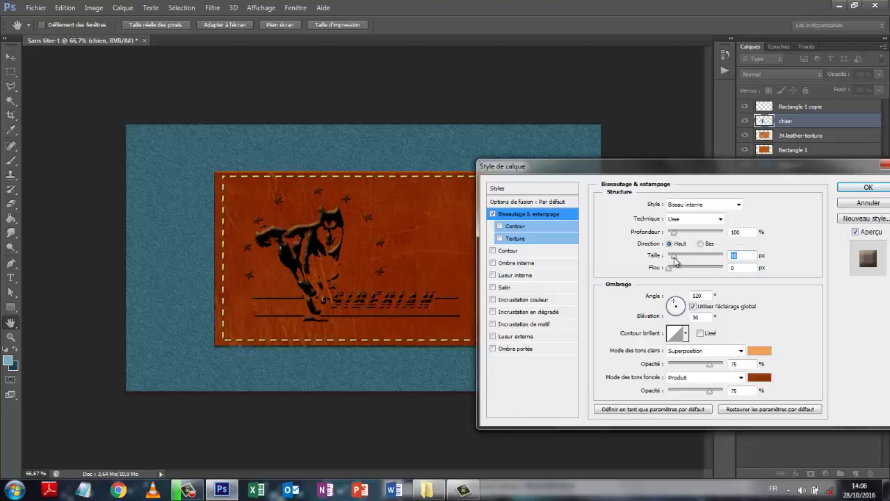
# - Turn off global lighting for the chien layer's bevel and compare the Bas direction before restoring Haut
pyautogui.moveTo(673, 261)
pyautogui.mouseDown()
pyautogui.moveTo(683, 262)
pyautogui.moveTo(674, 262)
pyautogui.mouseUp()
pyautogui.click(693, 307)
pyautogui.click(702, 244)
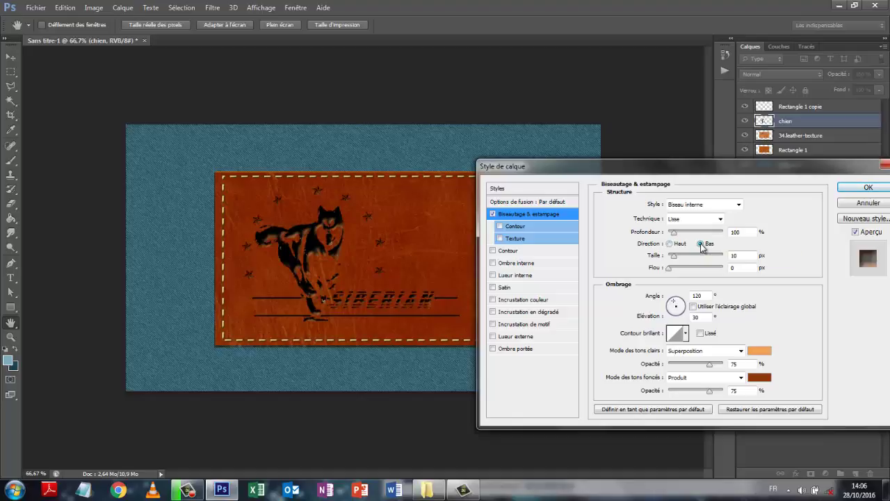
pyautogui.click(671, 243)
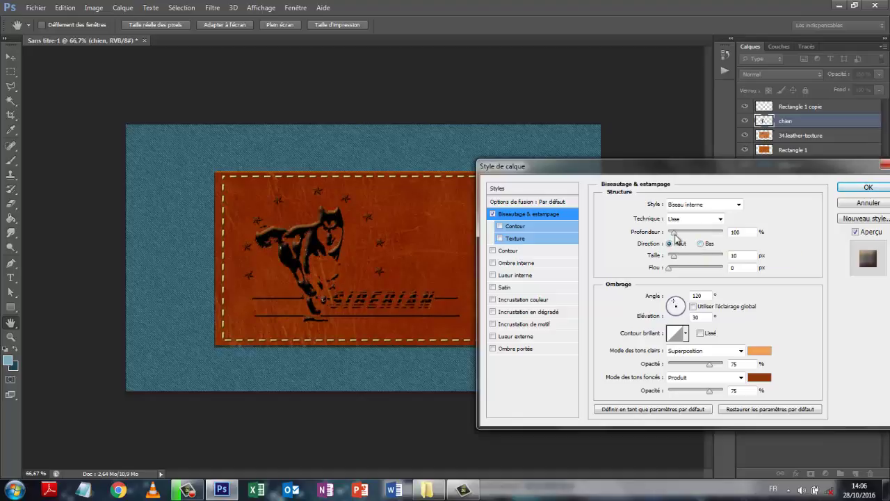
# - Set the depth of the chien layer's bevel to 50%
pyautogui.click(676, 235)
pyautogui.moveTo(675, 236); pyautogui.dragTo(671, 238)
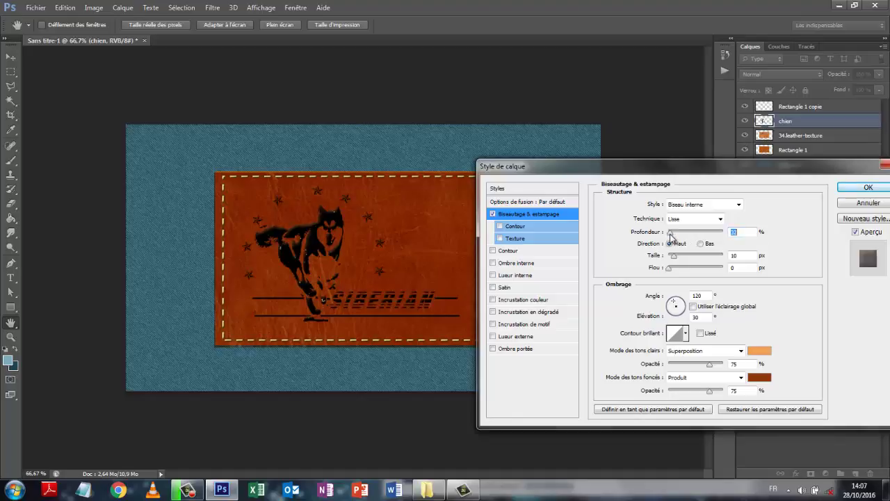
pyautogui.moveTo(671, 236); pyautogui.dragTo(670, 237)
pyautogui.write('0')
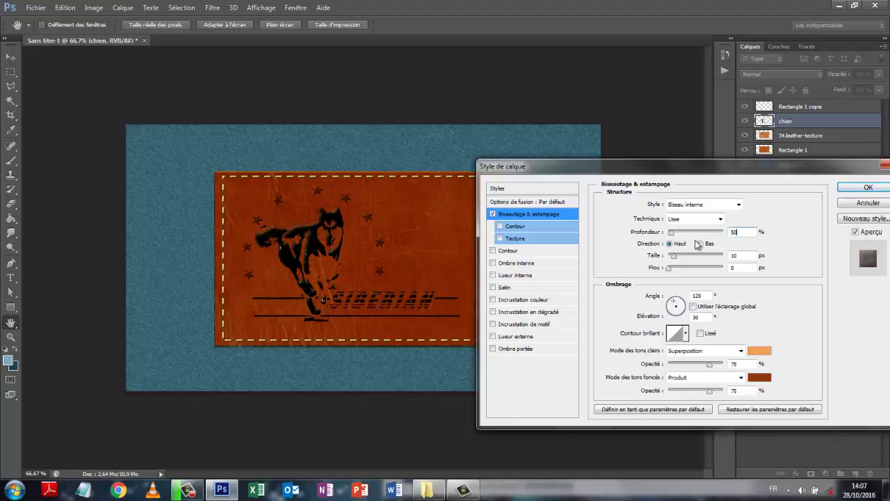
pyautogui.click(786, 254)
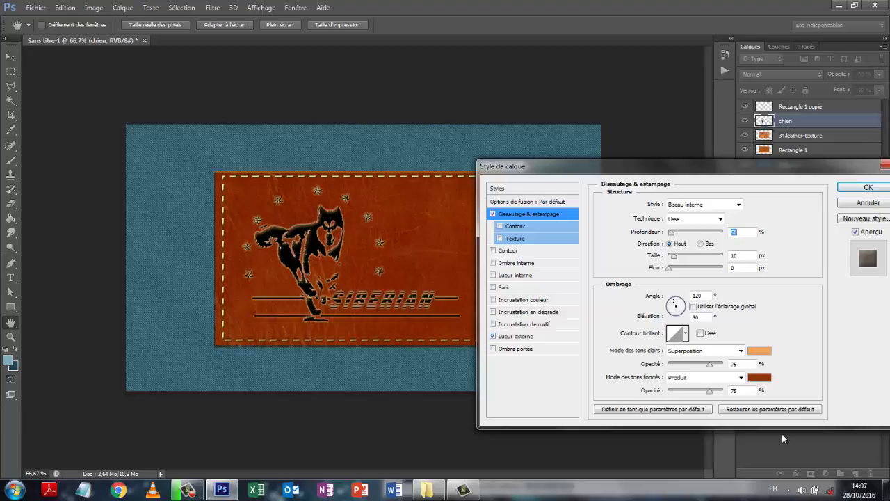
# - Give the chien layer an Outer Glow in reddish brown 972e04, sampled from the leather label
pyautogui.click(514, 338)
pyautogui.click(636, 243)
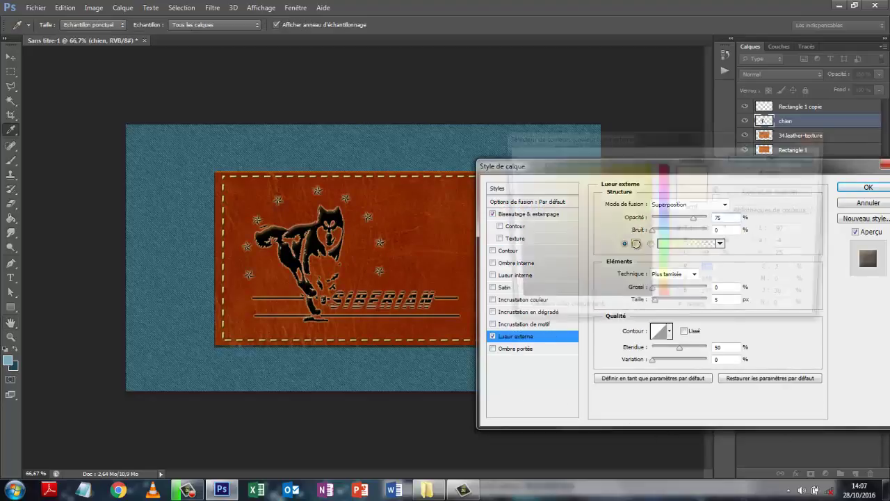
pyautogui.click(439, 247)
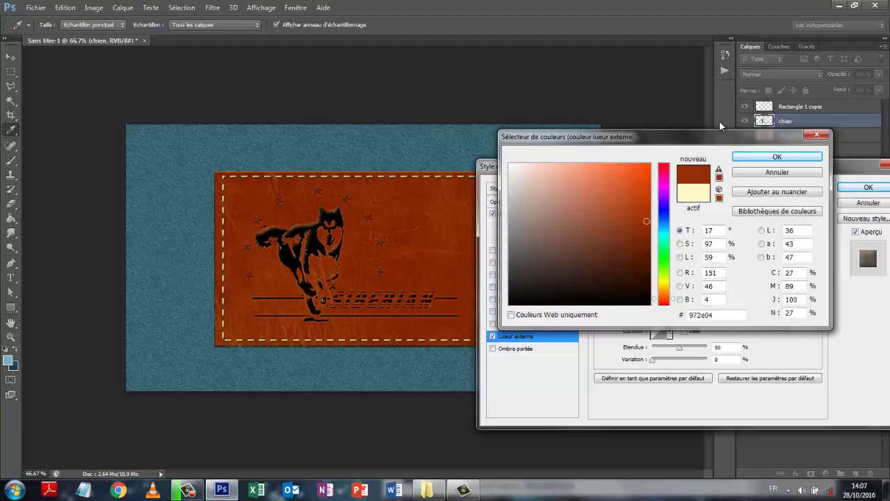
pyautogui.click(777, 156)
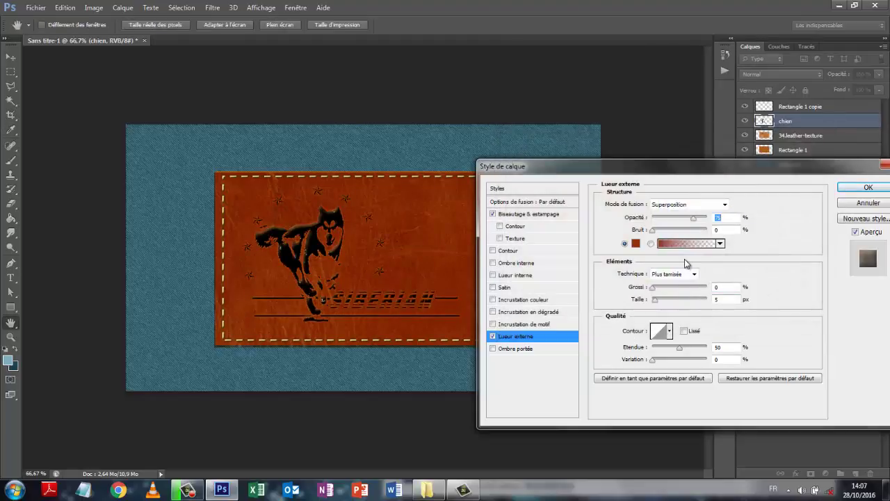
# - Set the outer glow to Produit blending at 60% opacity, increase its size, and apply the chien layer's style
pyautogui.click(724, 205)
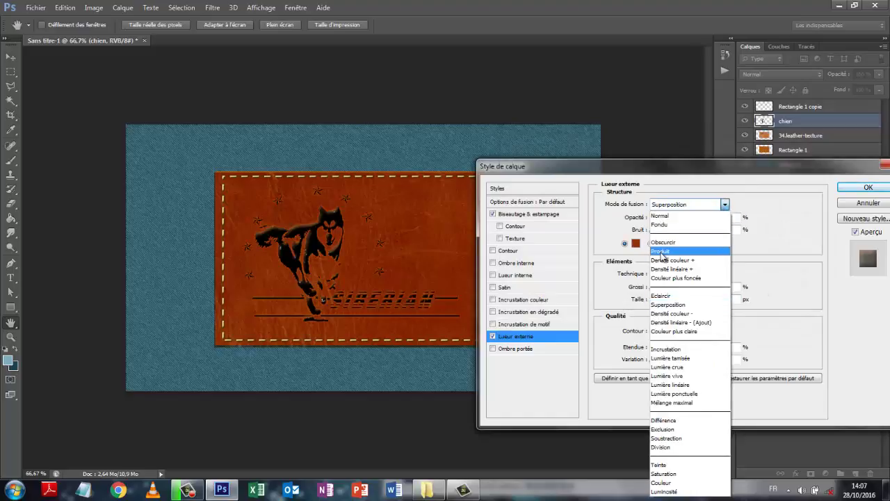
pyautogui.click(665, 251)
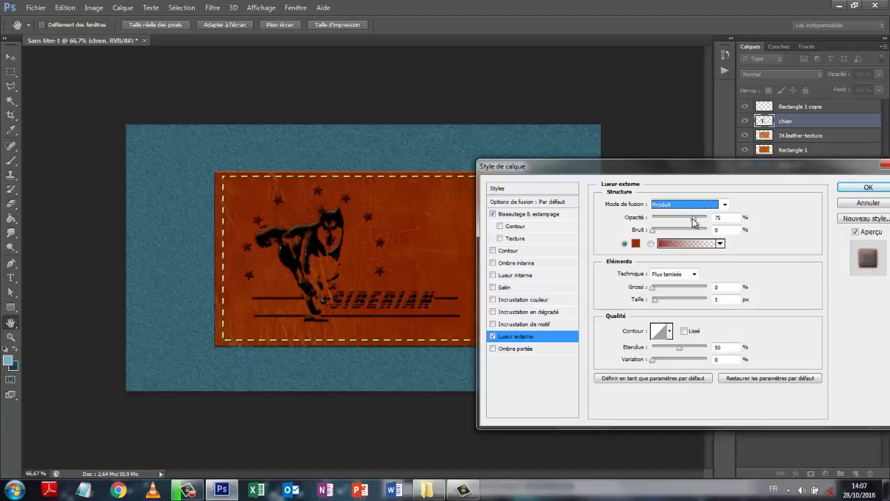
pyautogui.moveTo(693, 221); pyautogui.dragTo(690, 222)
pyautogui.moveTo(654, 306); pyautogui.dragTo(672, 304)
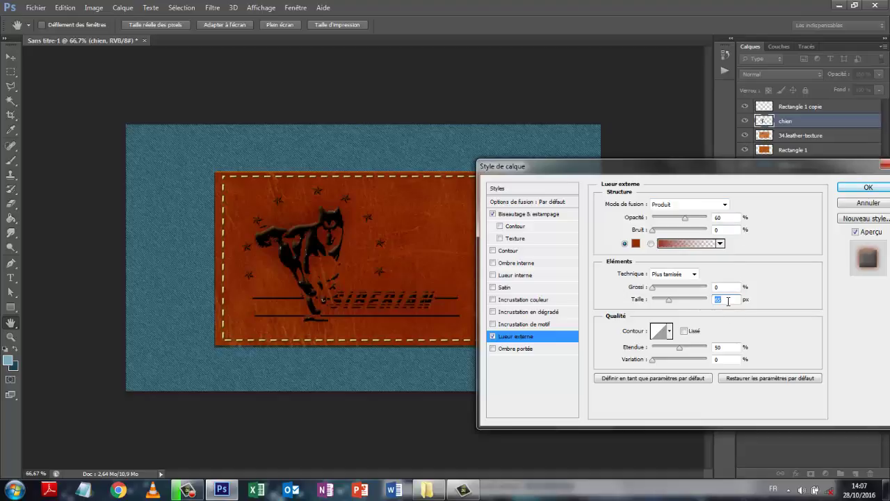
pyautogui.click(868, 188)
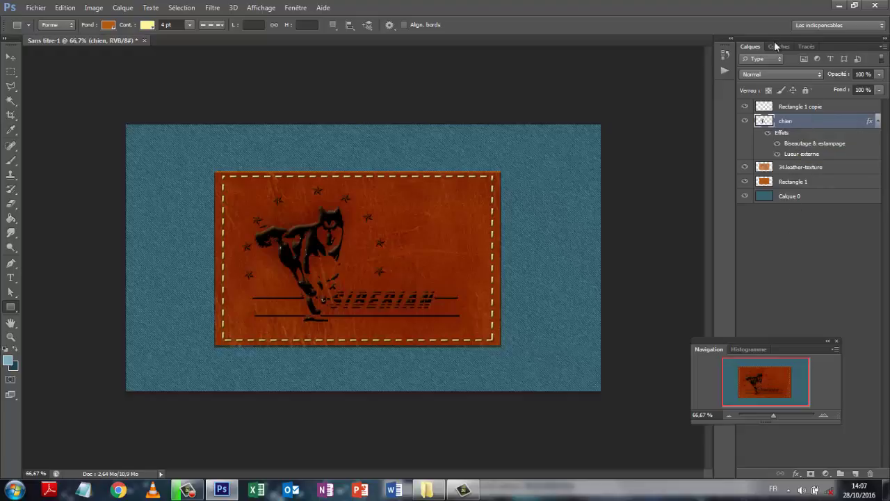
# - Rasterize the chien layer's style and merge the 34.leather-texture layer down into Rectangle 1
pyautogui.rightClick(827, 123)
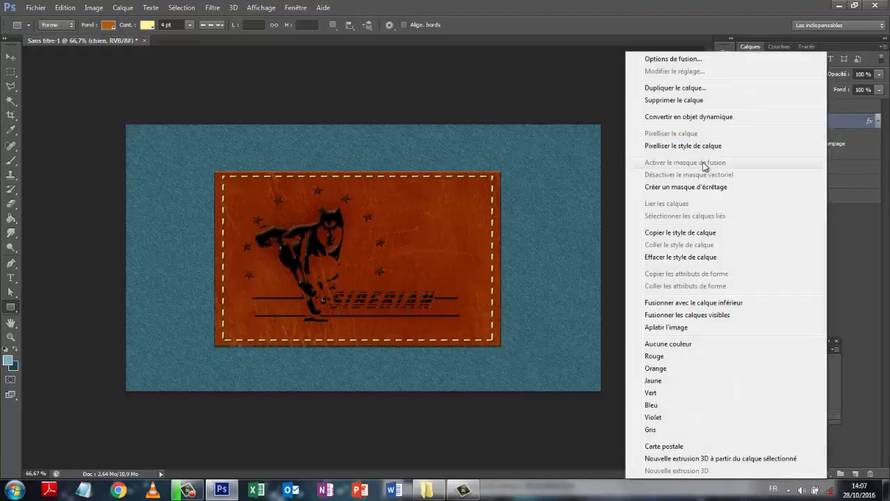
pyautogui.click(696, 146)
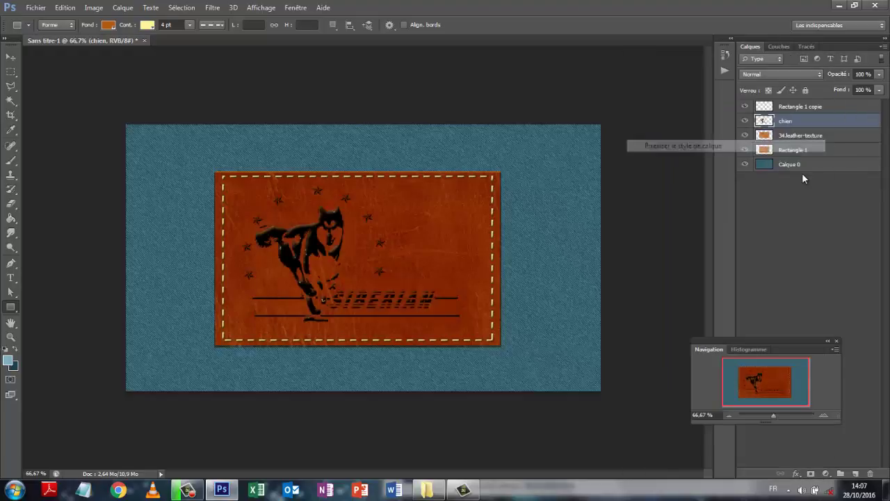
pyautogui.click(799, 137)
pyautogui.rightClick(799, 137)
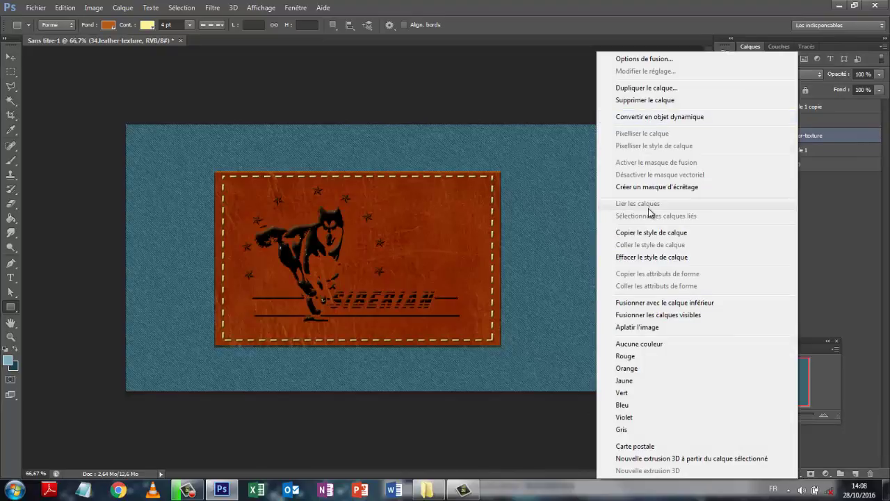
pyautogui.click(644, 304)
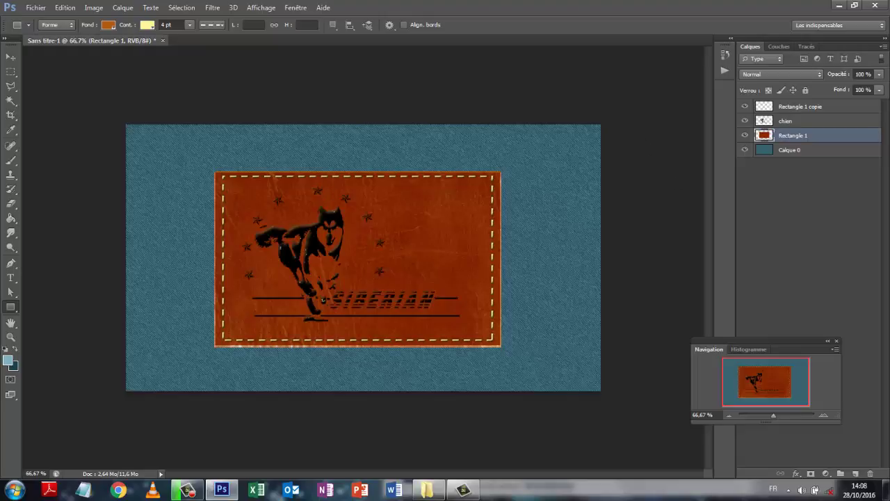
# - Add an Outer Glow effect to the merged Rectangle 1 layer and set its colour to near-black 0b0b0a
pyautogui.click(797, 473)
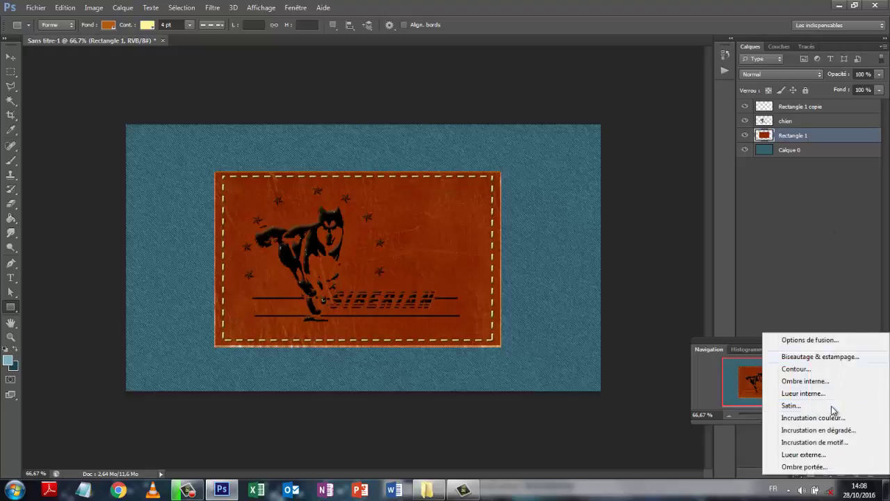
pyautogui.click(809, 339)
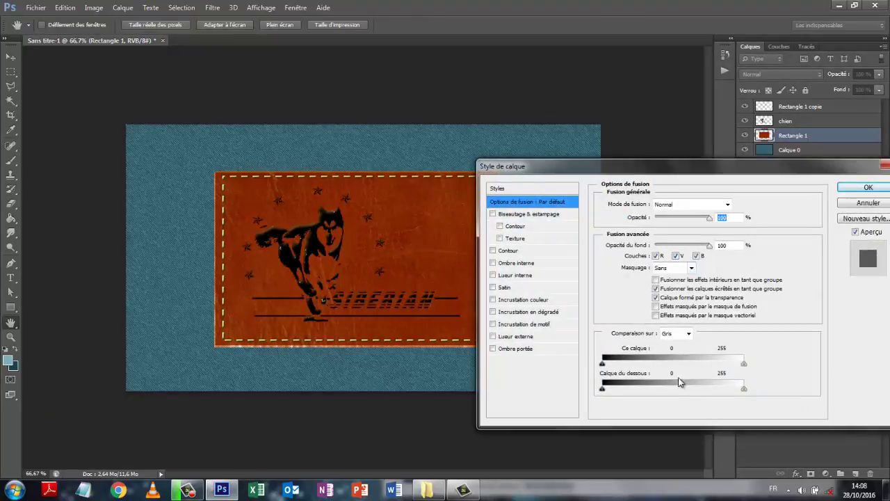
pyautogui.click(493, 336)
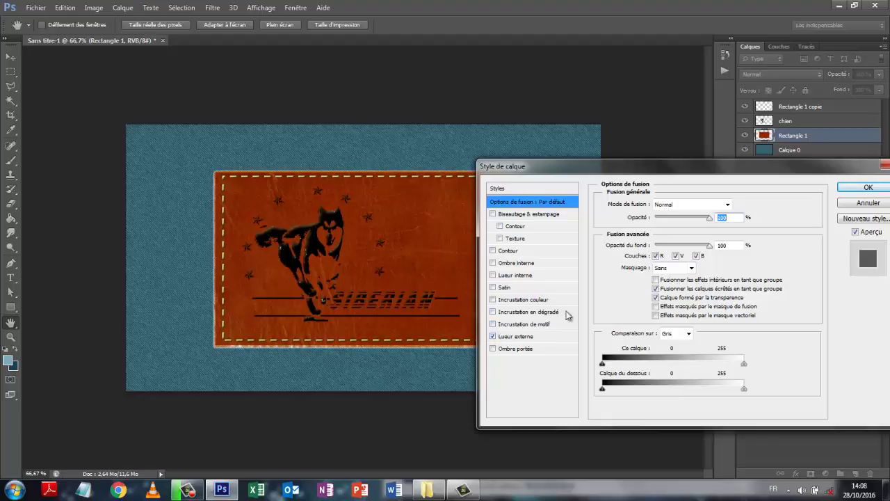
pyautogui.click(520, 337)
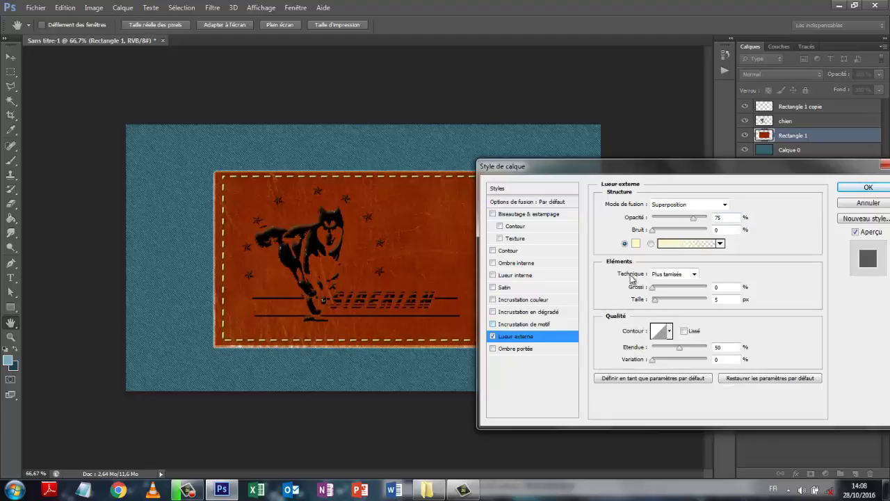
pyautogui.click(635, 243)
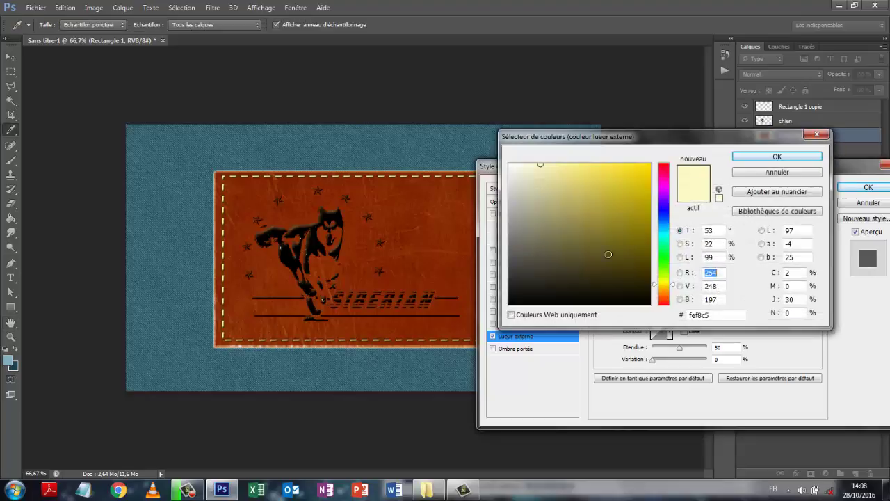
pyautogui.click(516, 299)
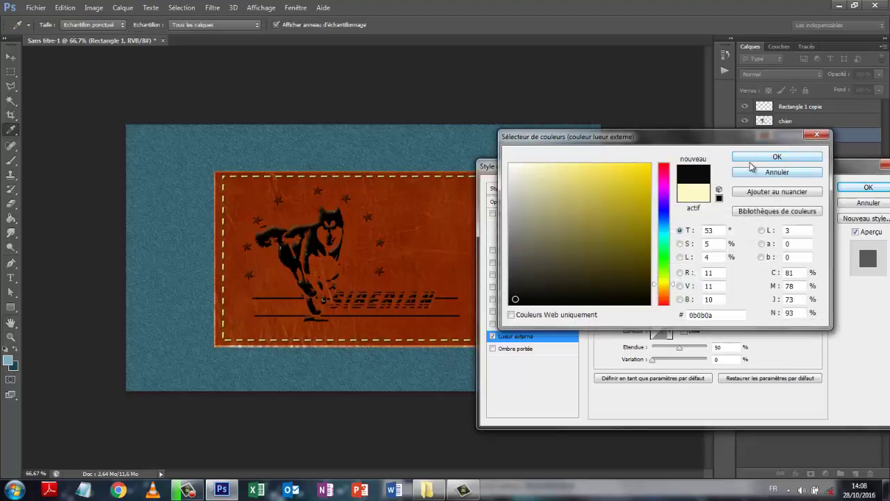
pyautogui.click(751, 158)
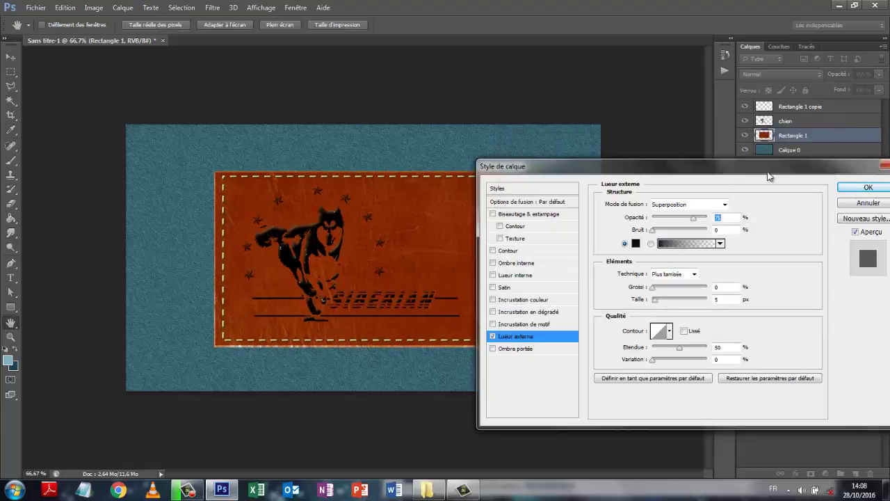
# - Set the label's outer glow to Normal blending with a 13 px size and apply the style
pyautogui.click(725, 204)
pyautogui.click(661, 216)
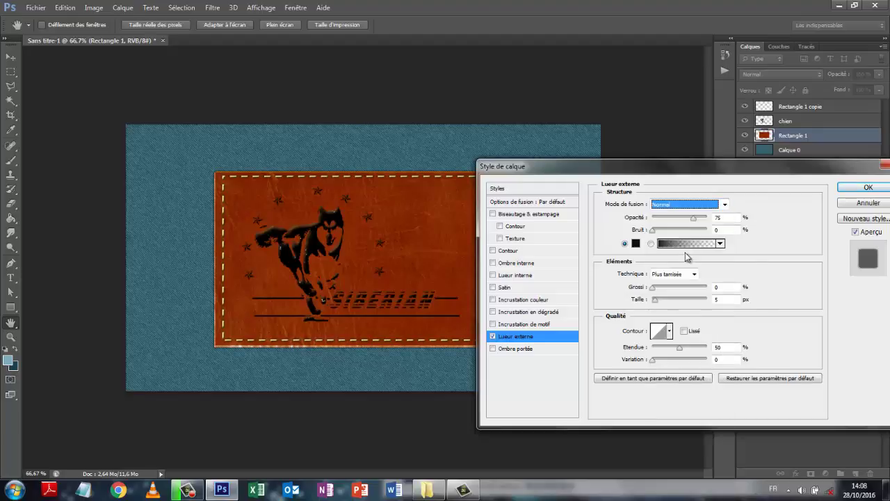
pyautogui.click(655, 302)
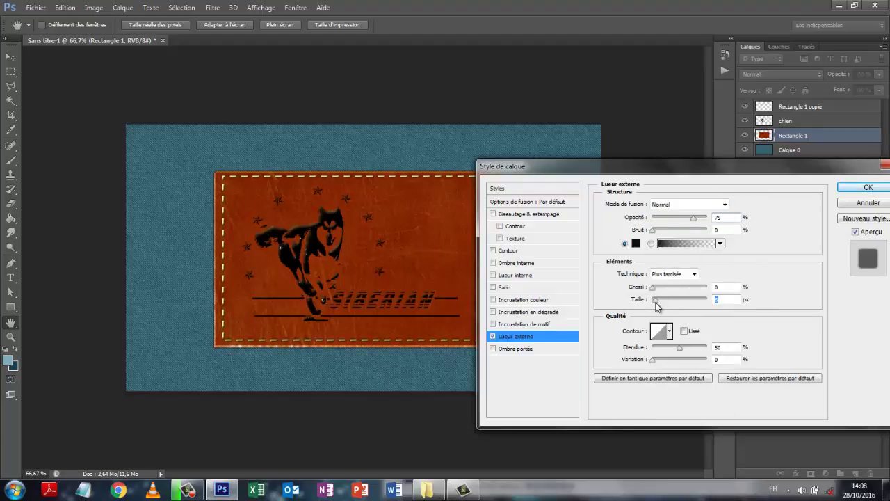
pyautogui.moveTo(656, 306); pyautogui.dragTo(660, 302)
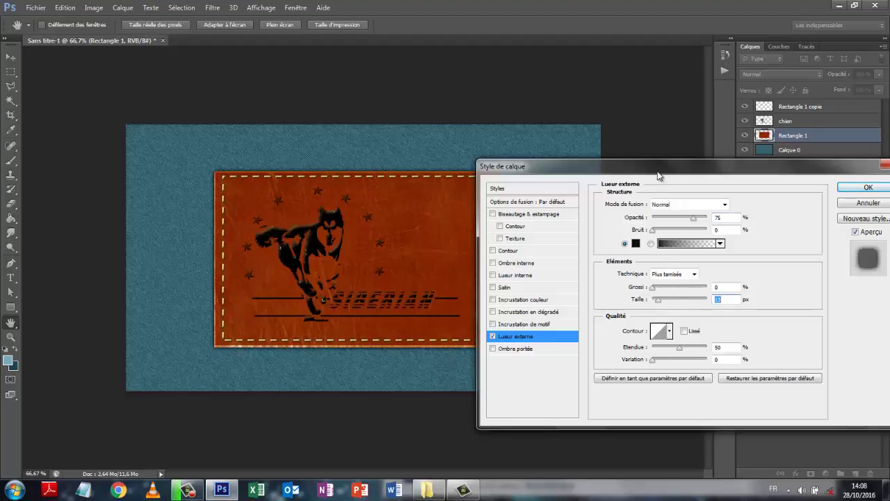
pyautogui.moveTo(659, 166); pyautogui.dragTo(649, 103)
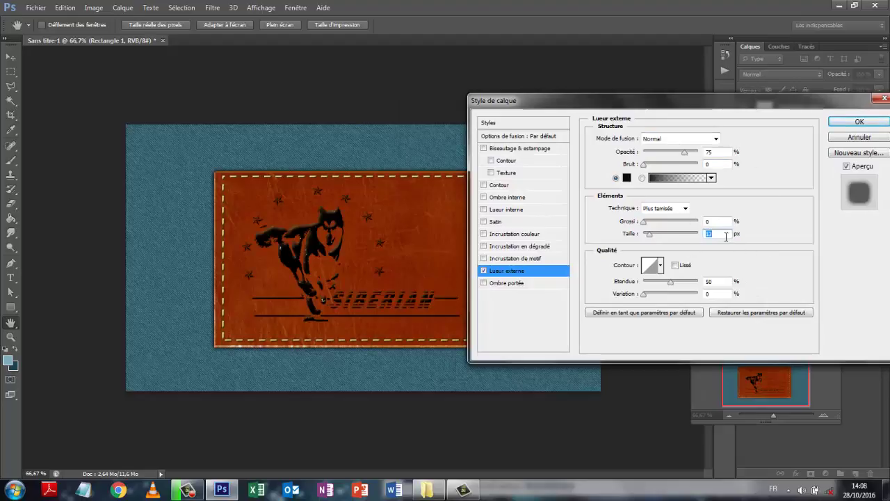
pyautogui.click(859, 122)
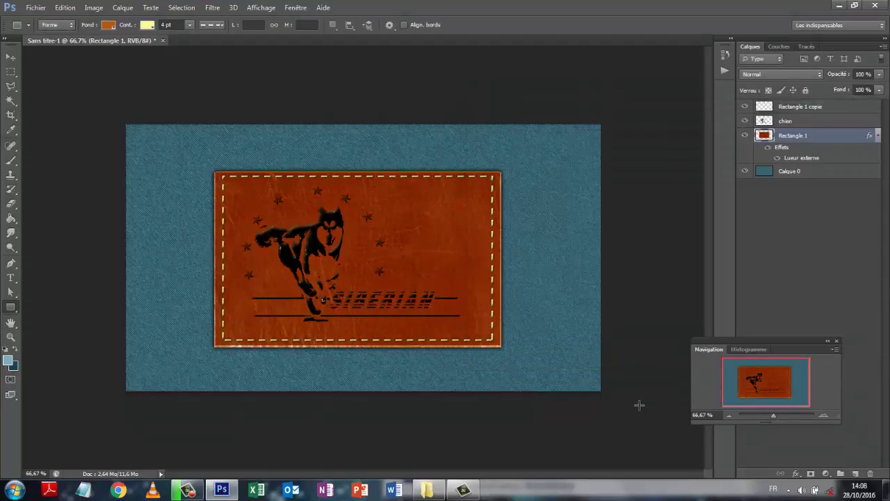
# - Rasterize the layer style of Rectangle 1 and activate the Dodge tool
pyautogui.rightClick(837, 137)
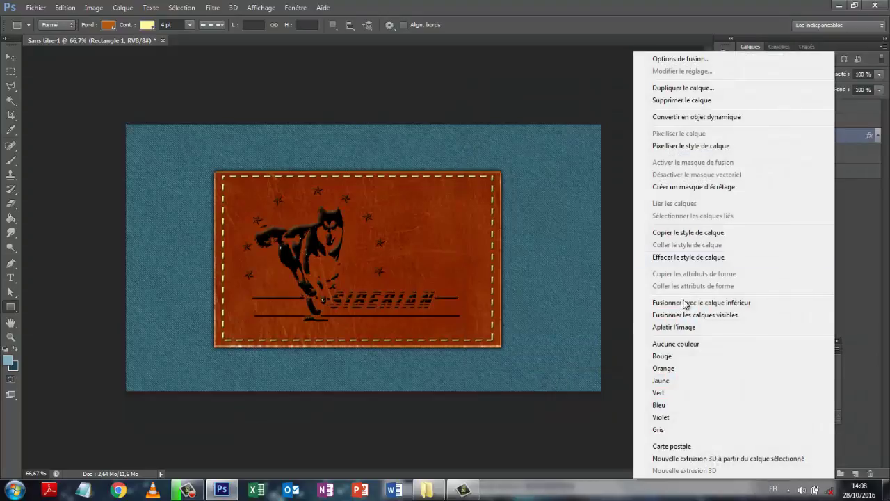
pyautogui.click(683, 146)
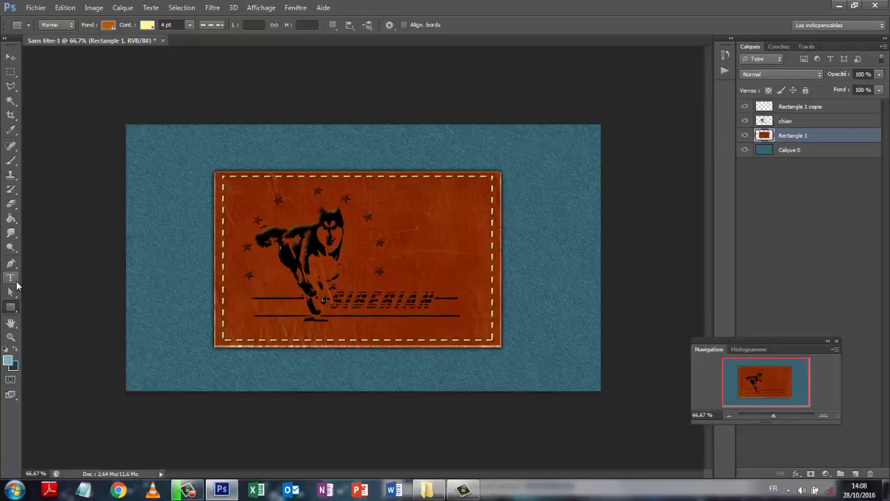
pyautogui.click(17, 254)
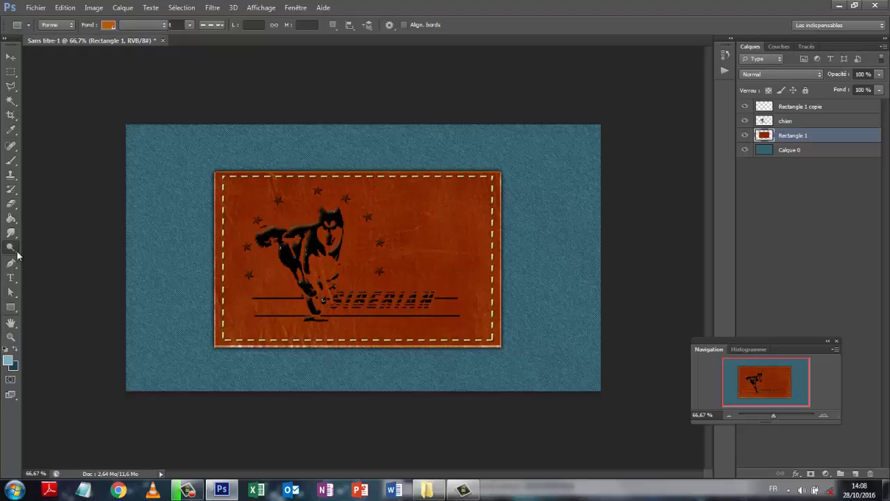
# - Lighten areas of the leather on Rectangle 1 with the Dodge tool, using a soft 180 px brush and reducing exposure to 15 %
pyautogui.click(52, 246)
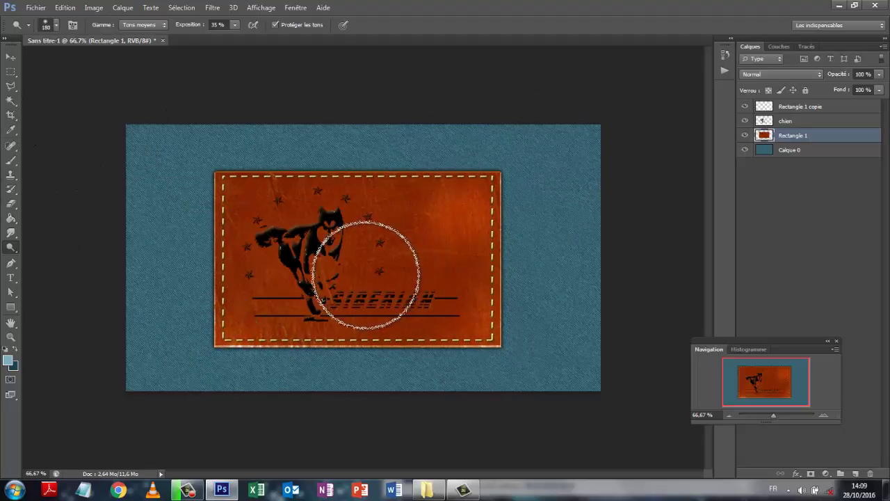
pyautogui.click(235, 28)
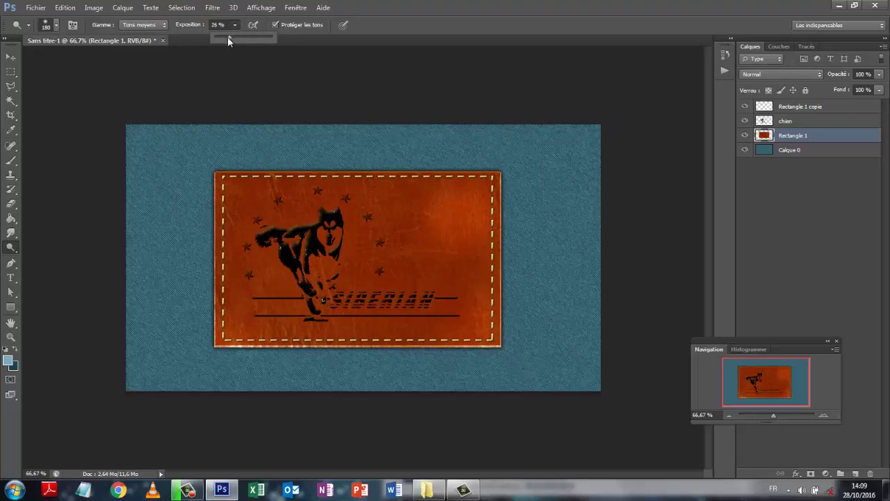
pyautogui.click(57, 27)
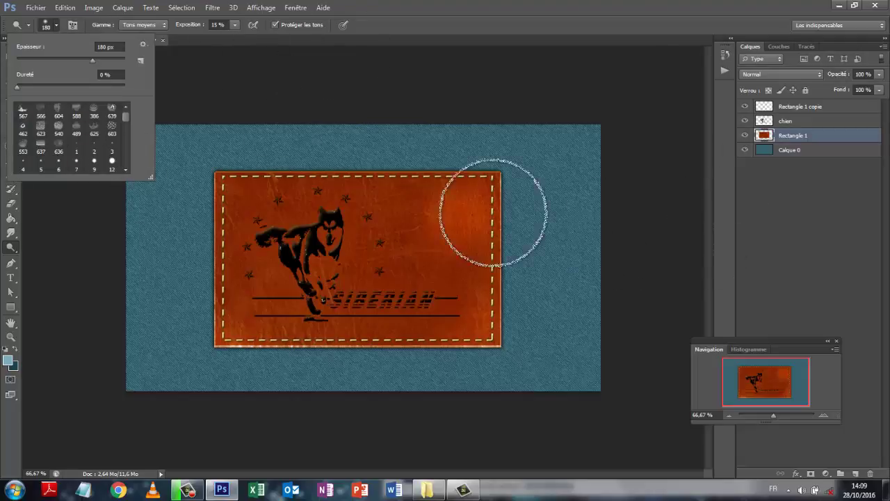
pyautogui.click(343, 242)
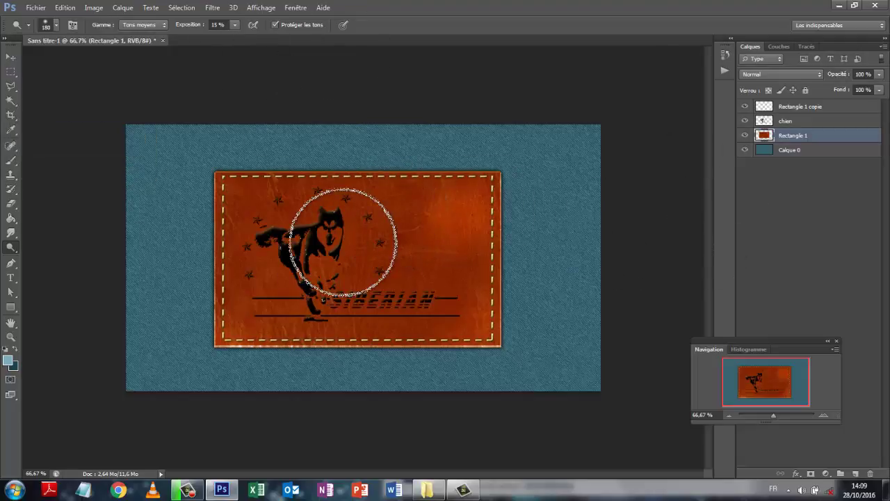
pyautogui.moveTo(343, 242)
pyautogui.mouseDown()
pyautogui.moveTo(397, 258)
pyautogui.moveTo(350, 248)
pyautogui.mouseUp()
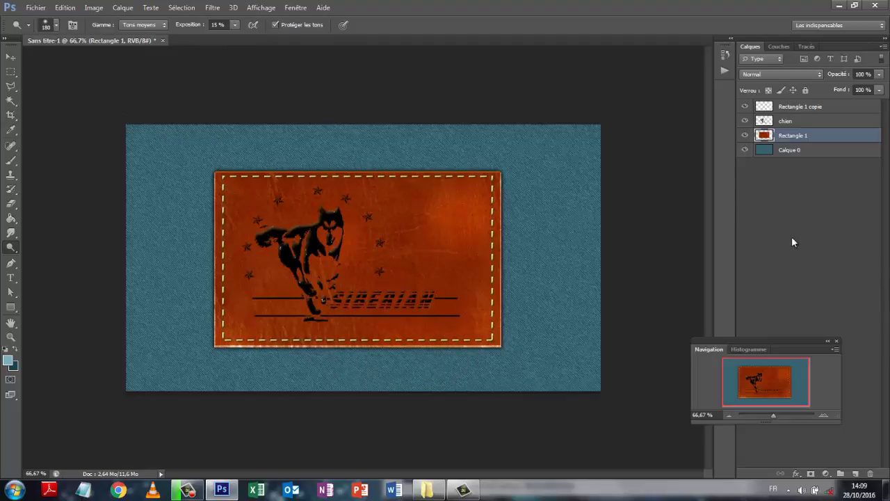
# - Lighten patches of the Calque 0 denim with the Dodge tool and darken areas around the label with a soft 267 px Burn brush
pyautogui.click(800, 150)
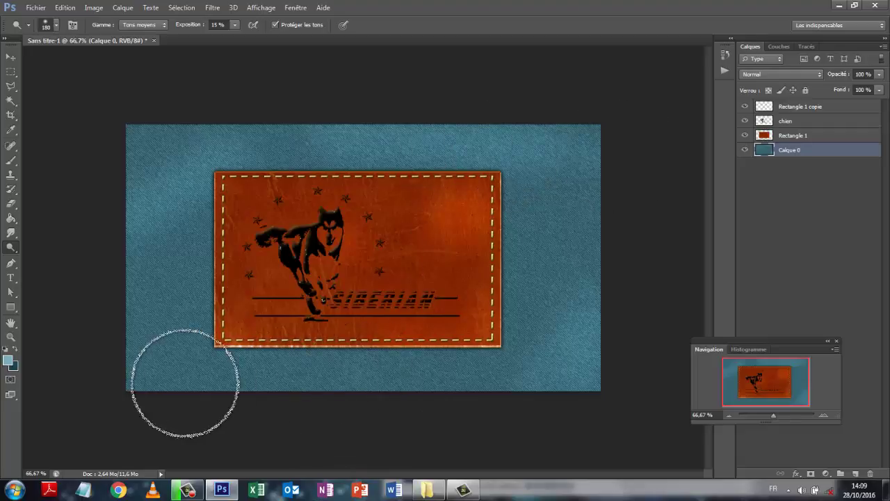
pyautogui.rightClick(16, 251)
pyautogui.click(59, 258)
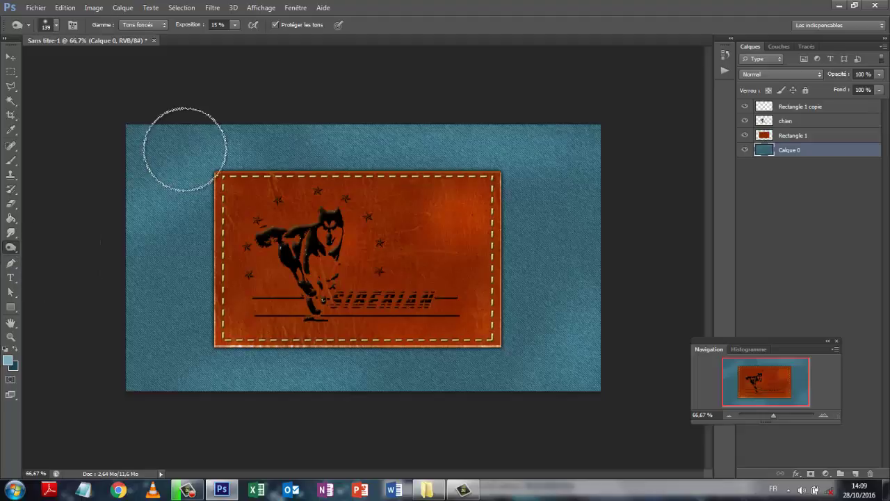
pyautogui.click(57, 26)
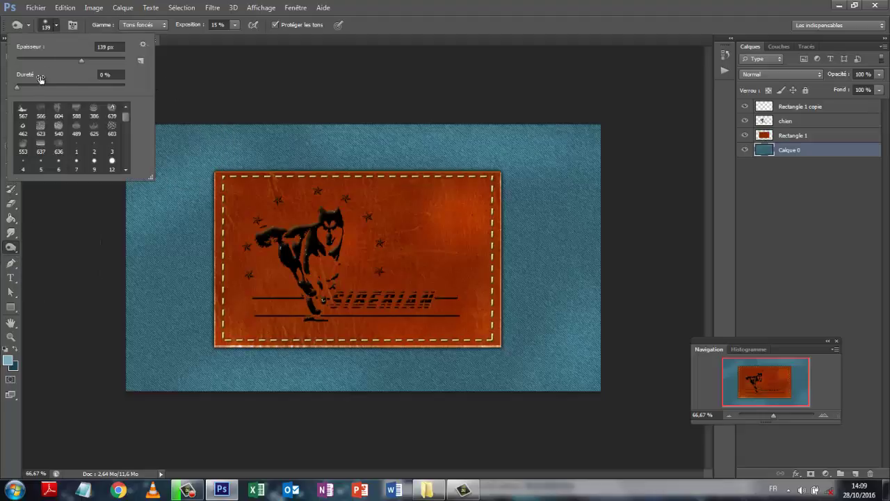
pyautogui.moveTo(96, 62); pyautogui.dragTo(104, 63)
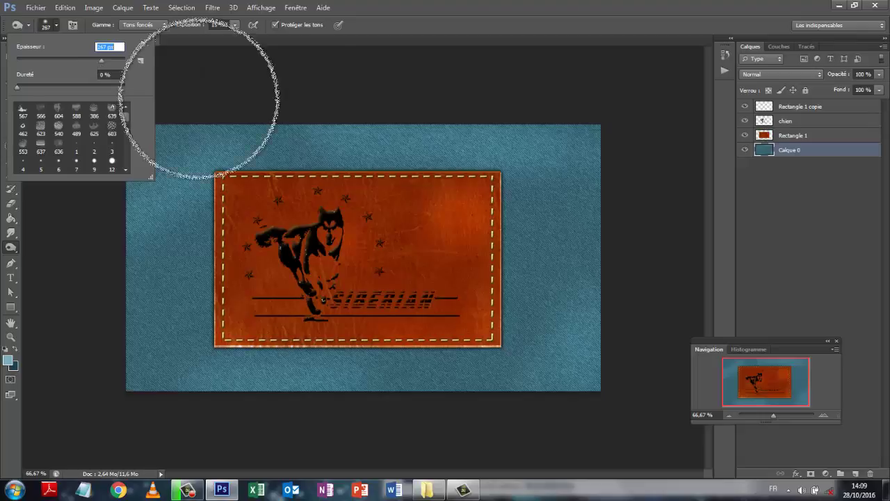
pyautogui.click(354, 160)
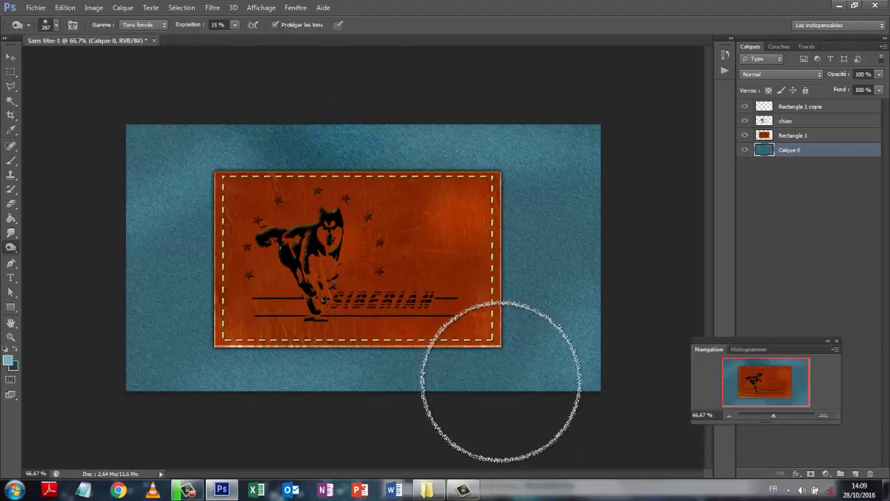